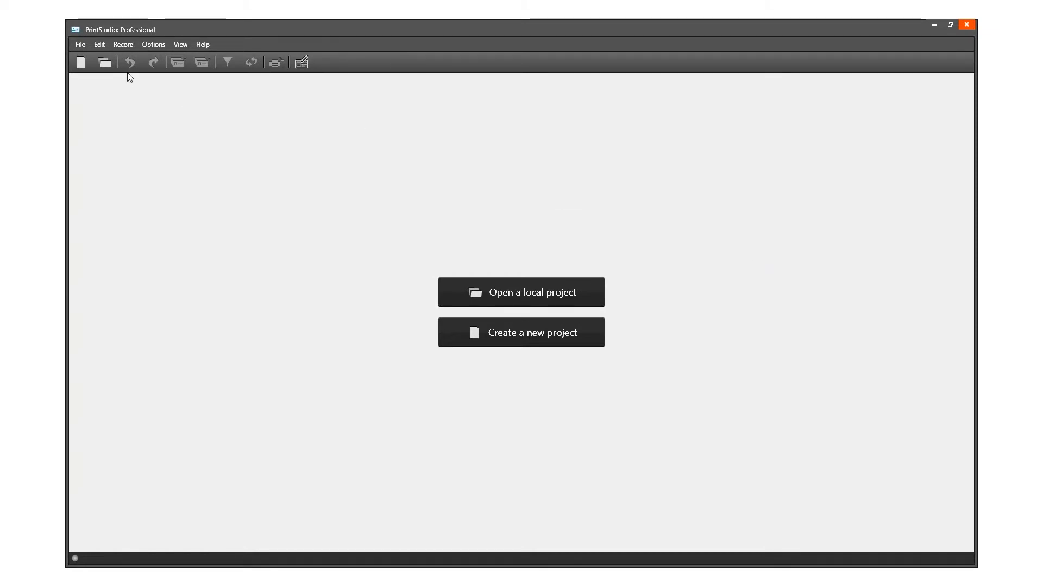
Start a new empty project from the New project toolbar icon via 'Create new project'
{"action": "left_click", "coordinate": [79, 46]}
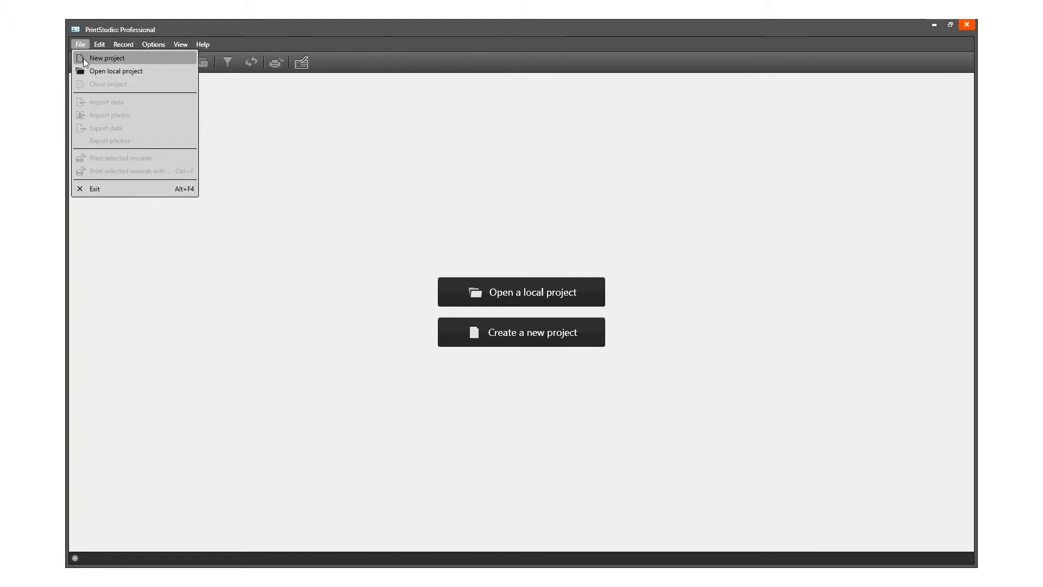
{"action": "left_click", "coordinate": [83, 44]}
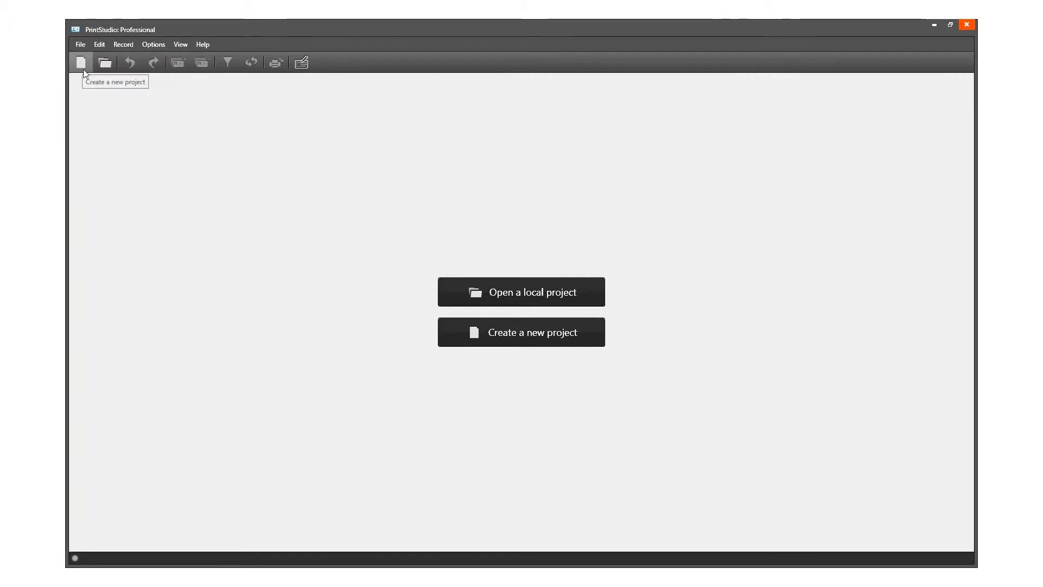
{"action": "left_click", "coordinate": [493, 337]}
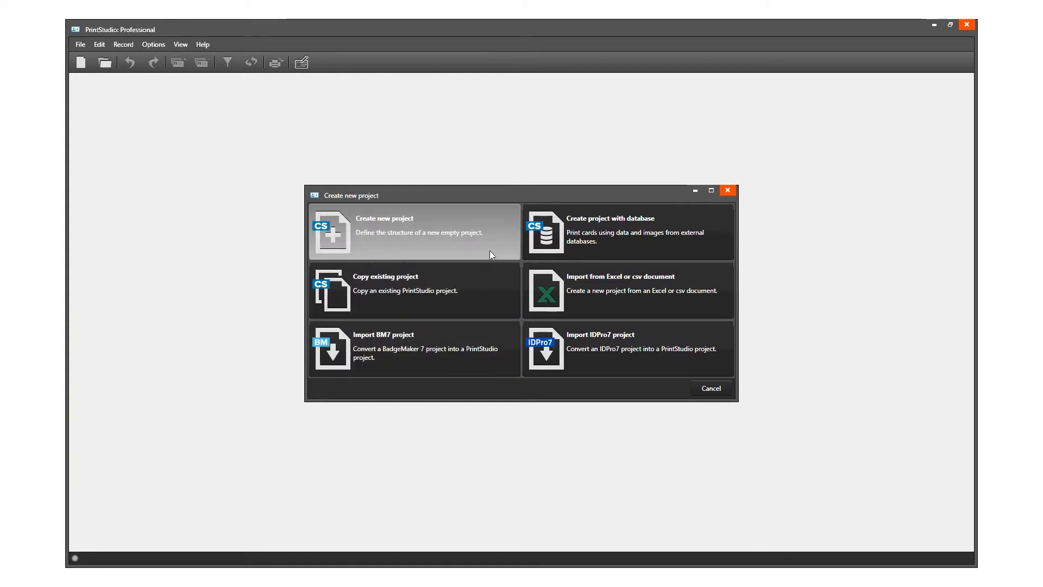
{"action": "left_click", "coordinate": [487, 234]}
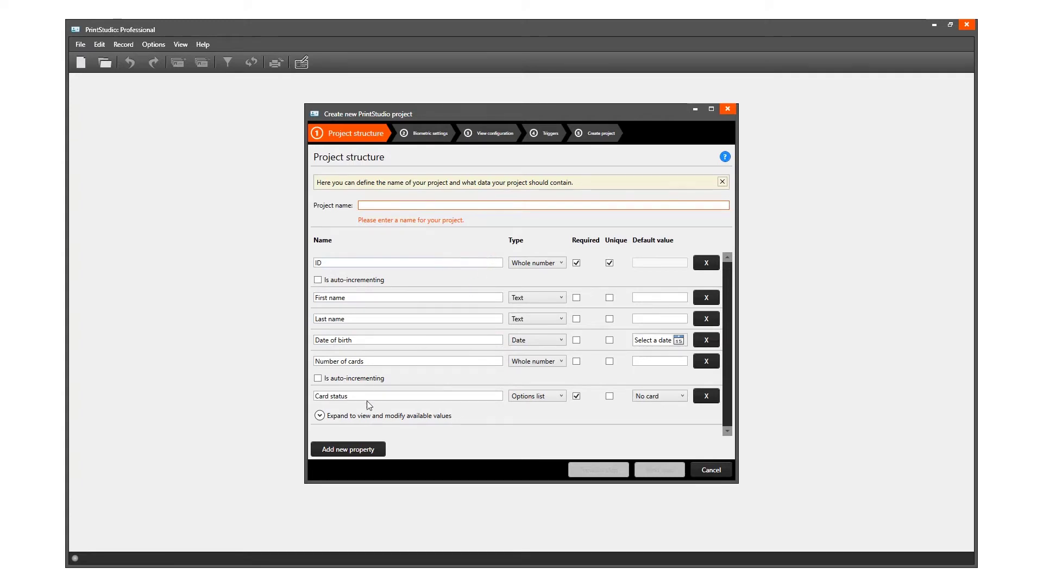
{"action": "left_click", "coordinate": [347, 449]}
{"action": "left_click", "coordinate": [348, 448]}
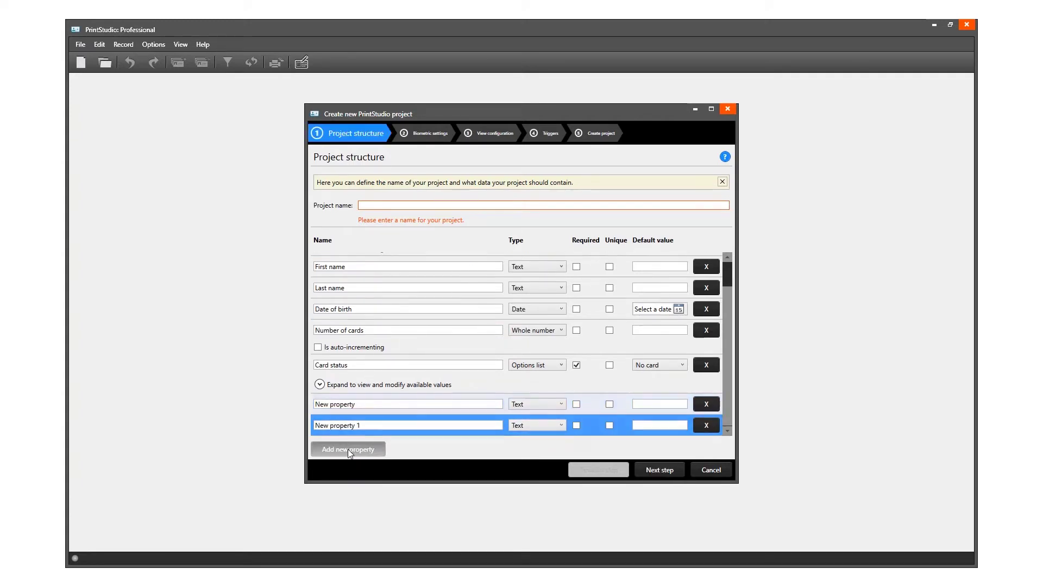
{"action": "left_click", "coordinate": [701, 426]}
{"action": "left_click", "coordinate": [702, 426]}
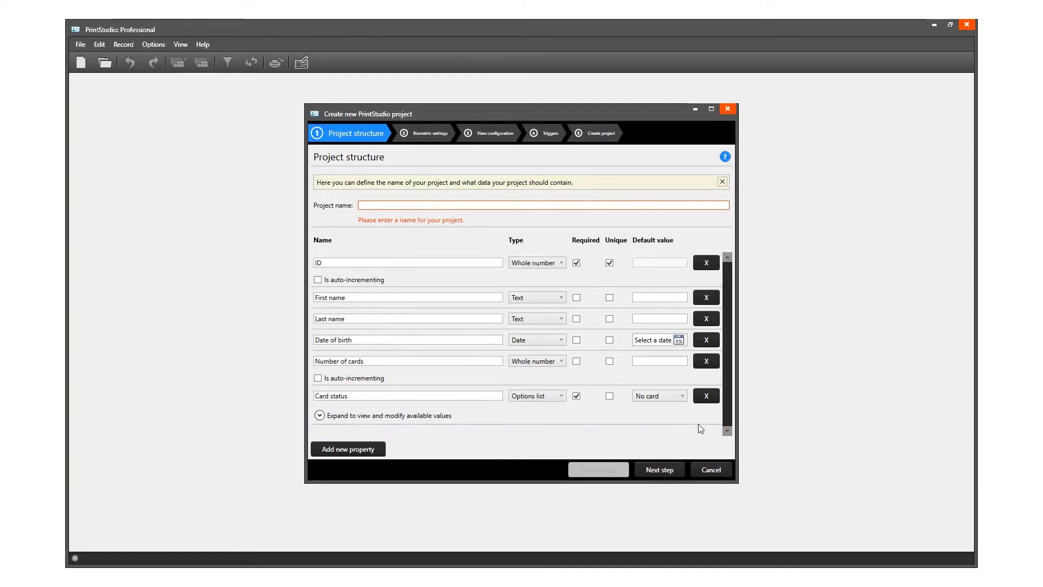
{"action": "left_click", "coordinate": [428, 205]}
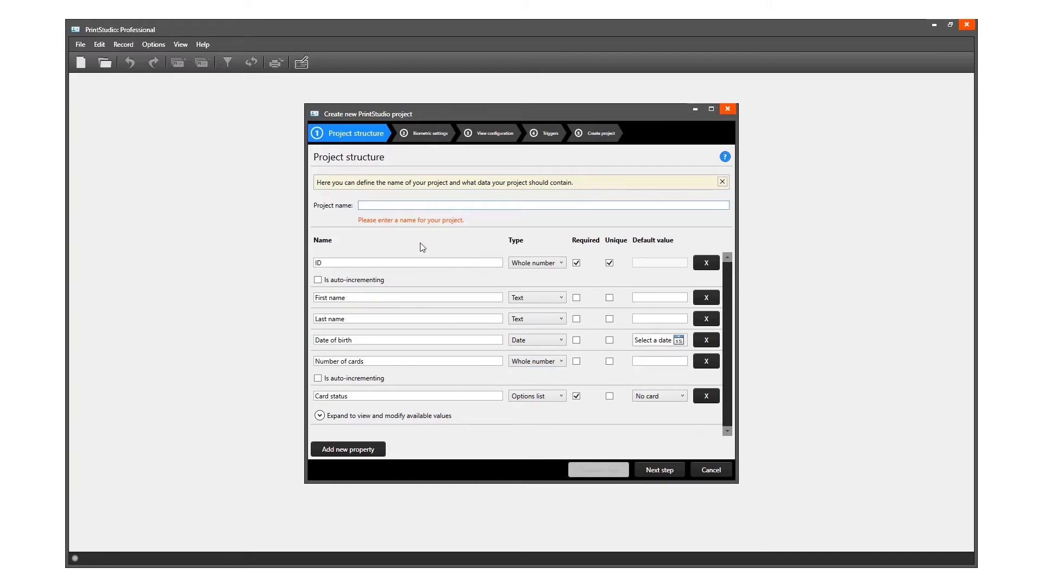
Name the project 'Video Demo Project 1' and rename the ID field to 'Employee number'
{"action": "type", "text": "Video Demo Project 1"}
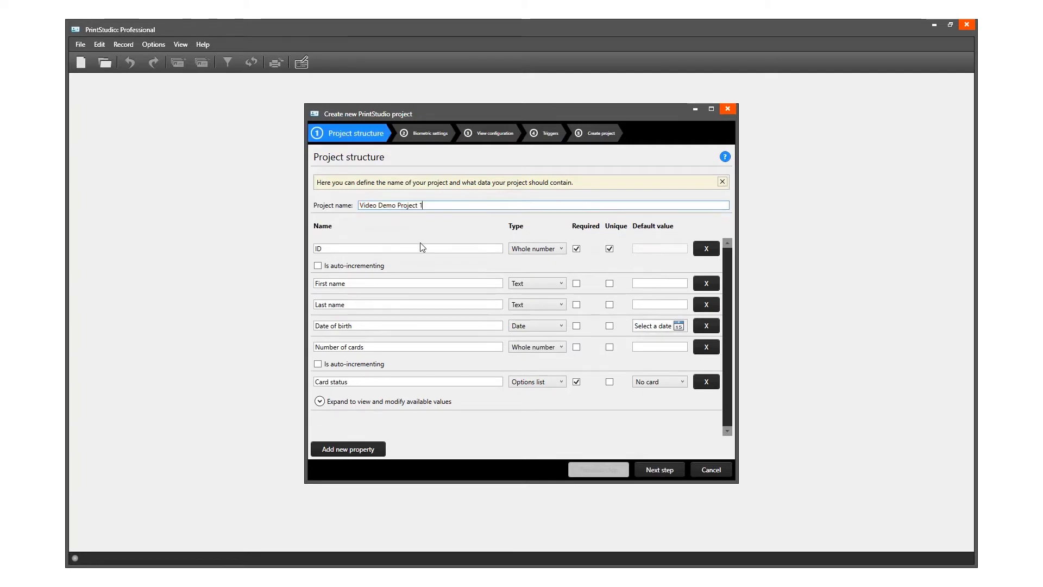
{"action": "left_click", "coordinate": [376, 246]}
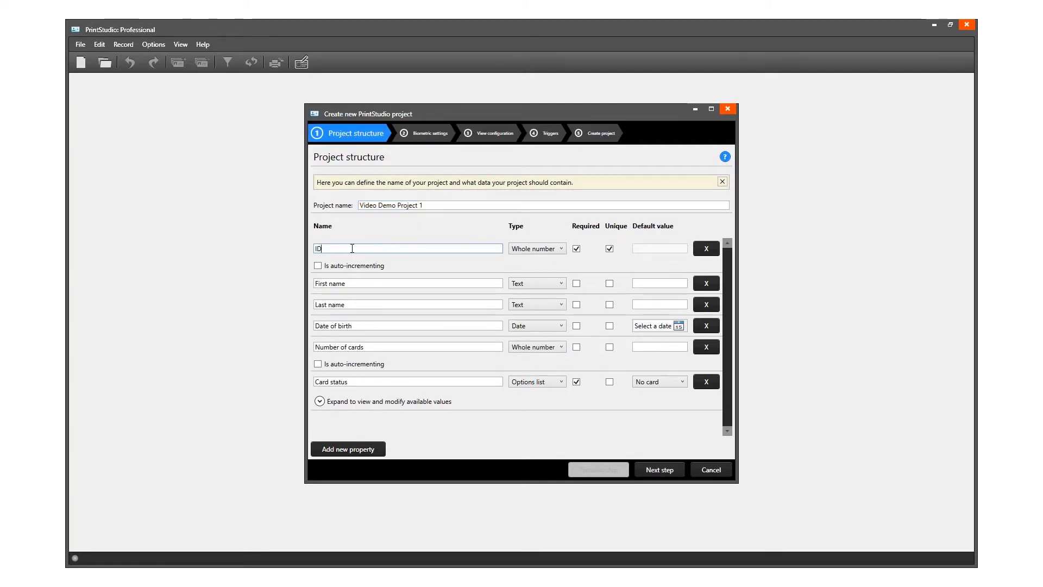
{"action": "double_click", "coordinate": [352, 248]}
{"action": "type", "text": "Employe"}
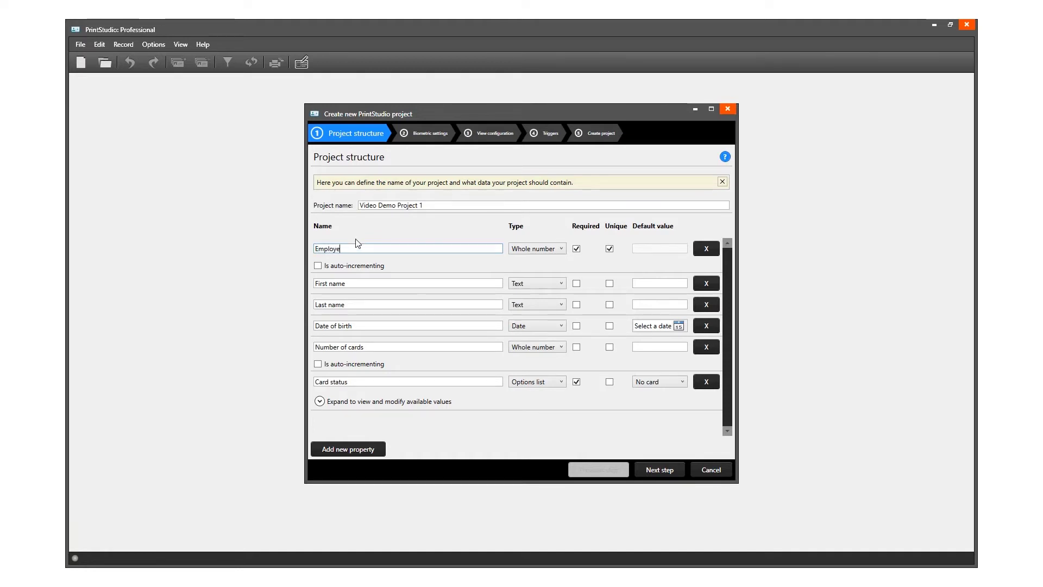
{"action": "type", "text": "e number"}
Keep Employee number as Whole number and select the Date of birth name
{"action": "left_click", "coordinate": [531, 254]}
{"action": "left_click", "coordinate": [537, 267]}
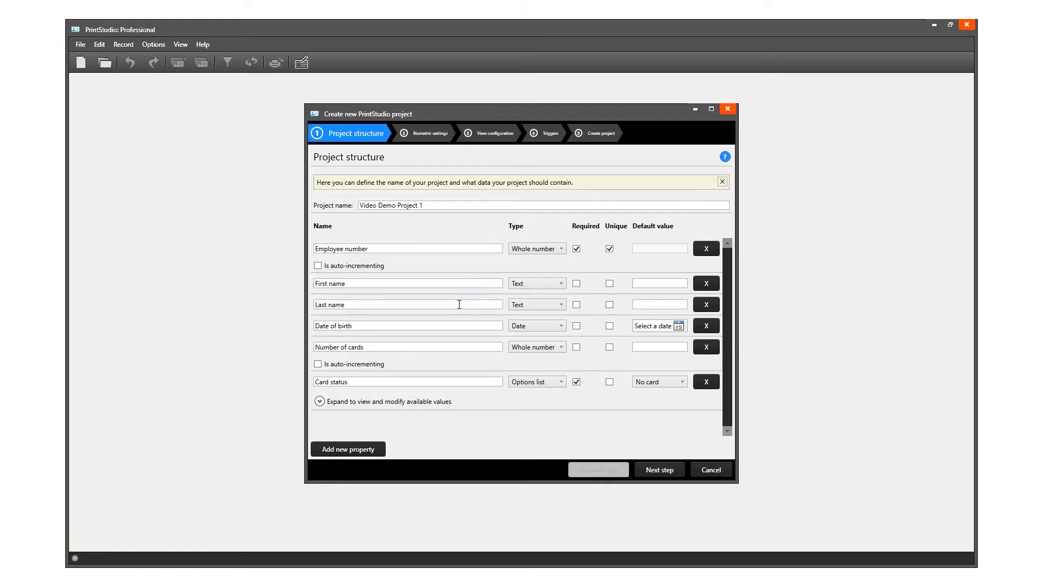
{"action": "left_click_drag", "start_coordinate": [379, 328], "coordinate": [303, 326]}
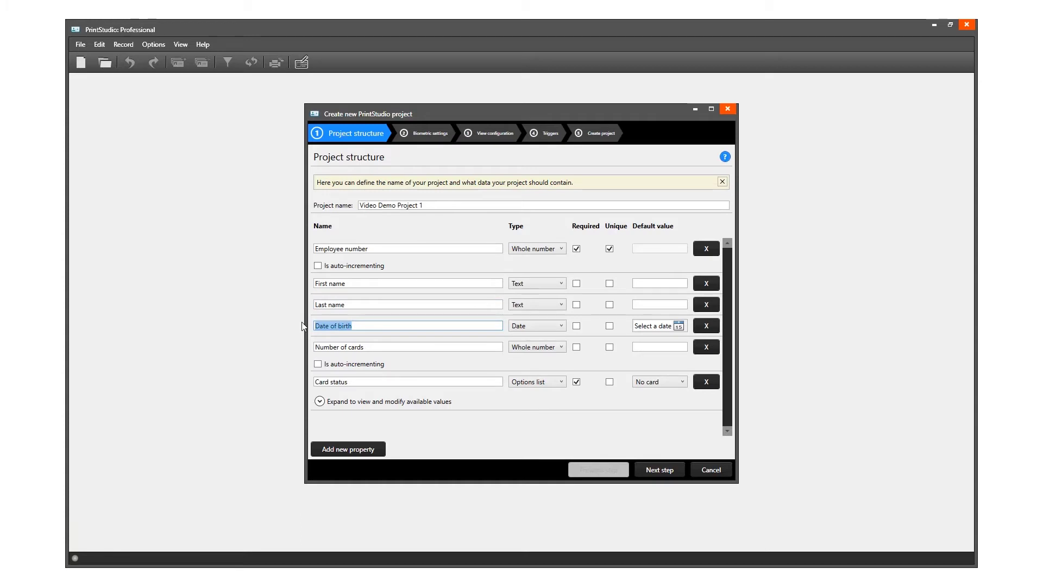
Rename Date of birth to 'Expiry date' and add a 'Function' property
{"action": "type", "text": "Expiry date"}
{"action": "left_click", "coordinate": [364, 453]}
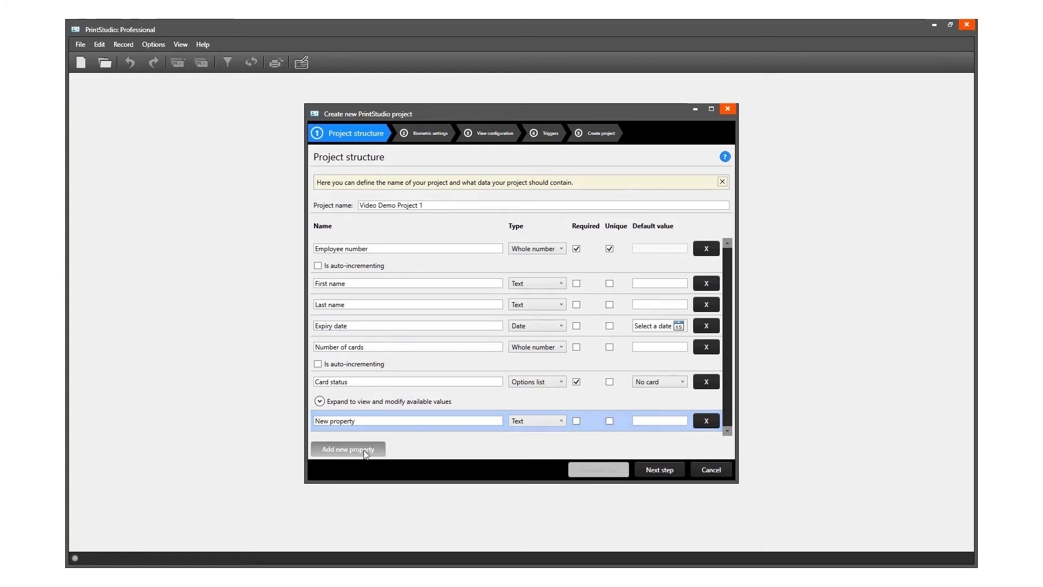
{"action": "type", "text": "Function"}
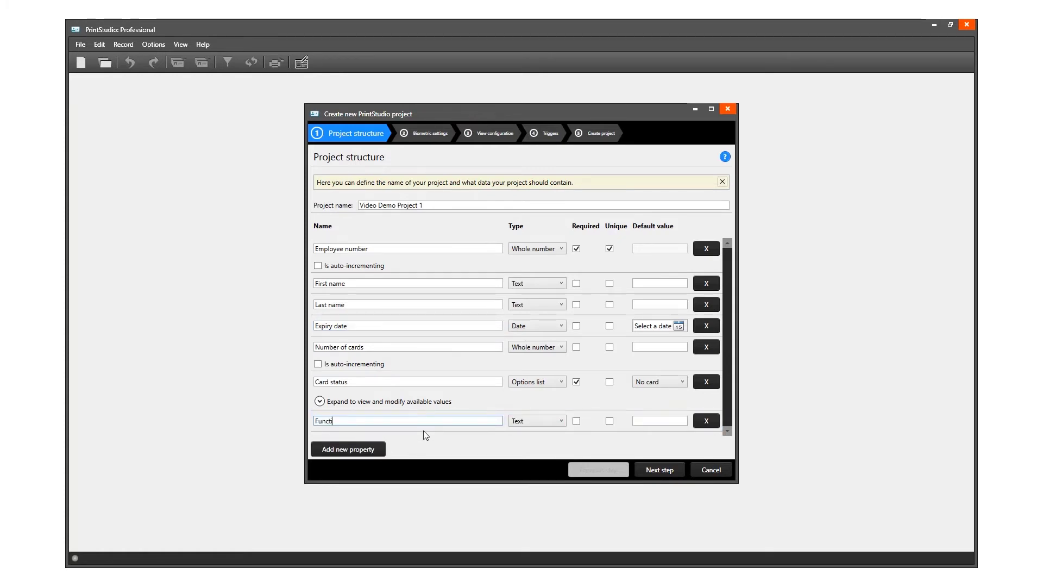
Add a 'Country' property with type Options list
{"action": "left_click", "coordinate": [372, 449]}
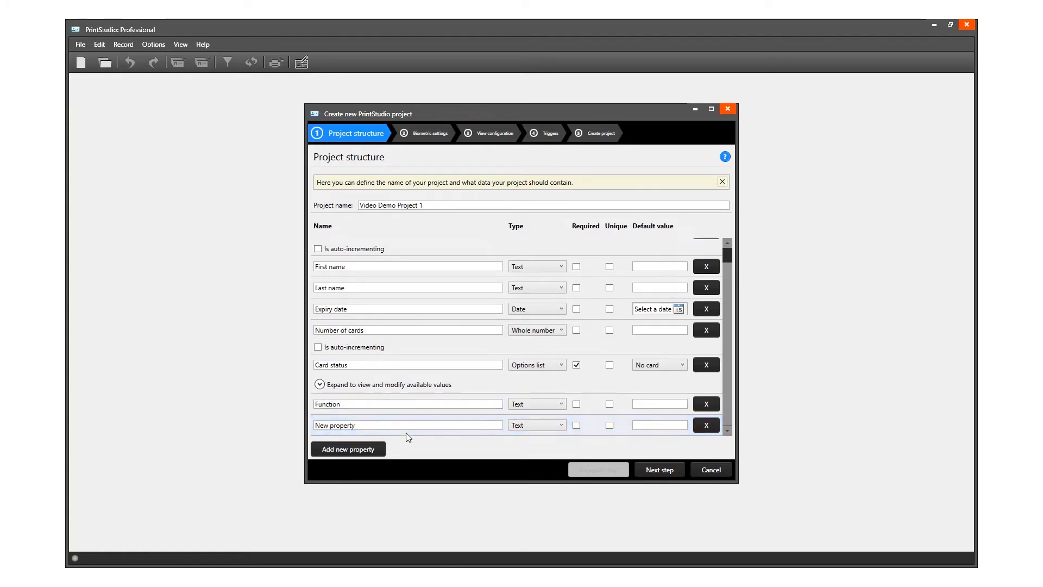
{"action": "type", "text": "Country"}
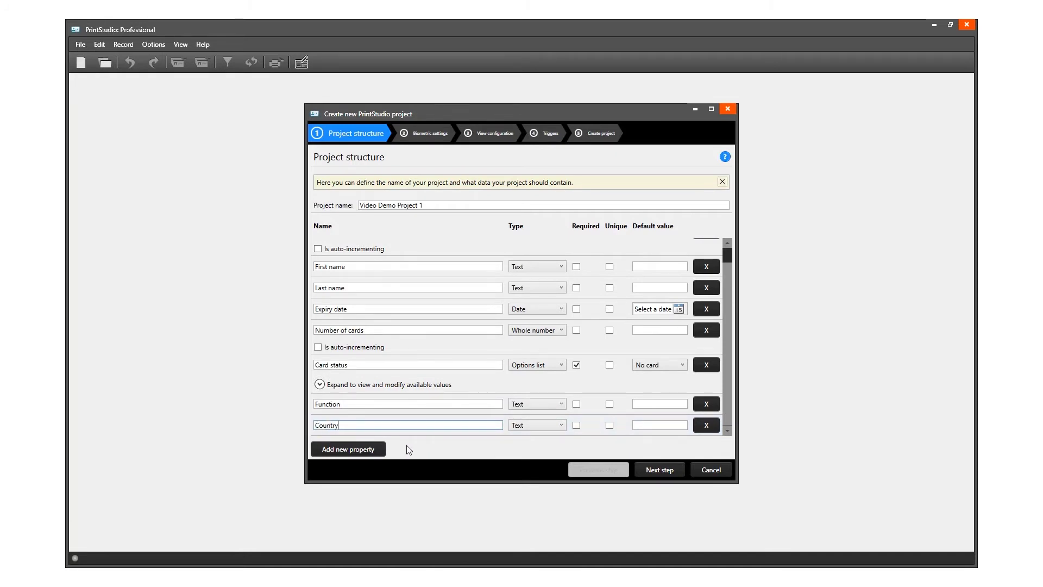
{"action": "left_click", "coordinate": [516, 426]}
{"action": "left_click", "coordinate": [521, 470]}
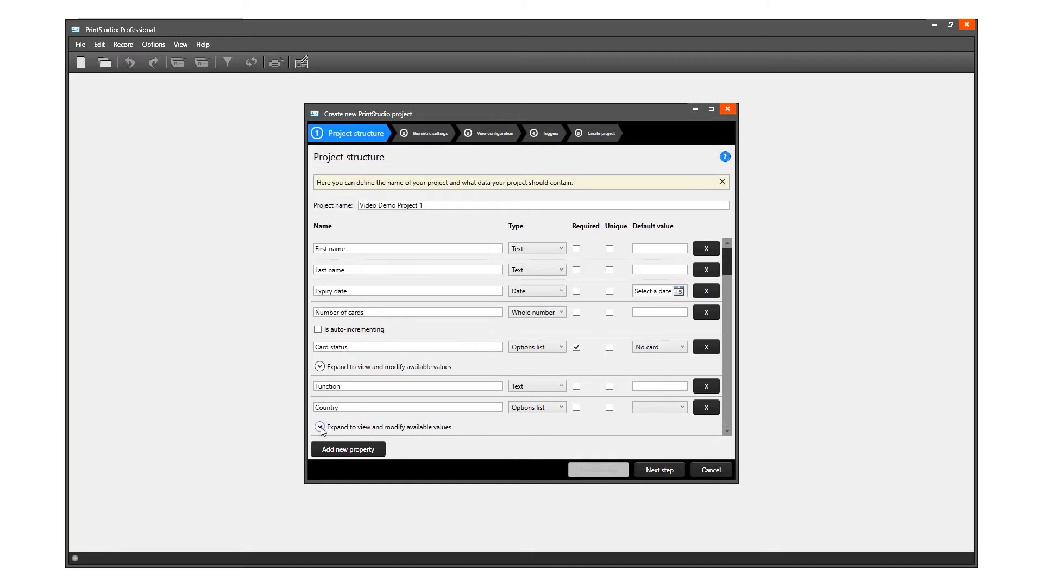
Add the Country values USA, CA, UK and NL
{"action": "left_click", "coordinate": [320, 427]}
{"action": "left_click", "coordinate": [411, 395]}
{"action": "type", "text": "USA"}
{"action": "left_click", "coordinate": [633, 394]}
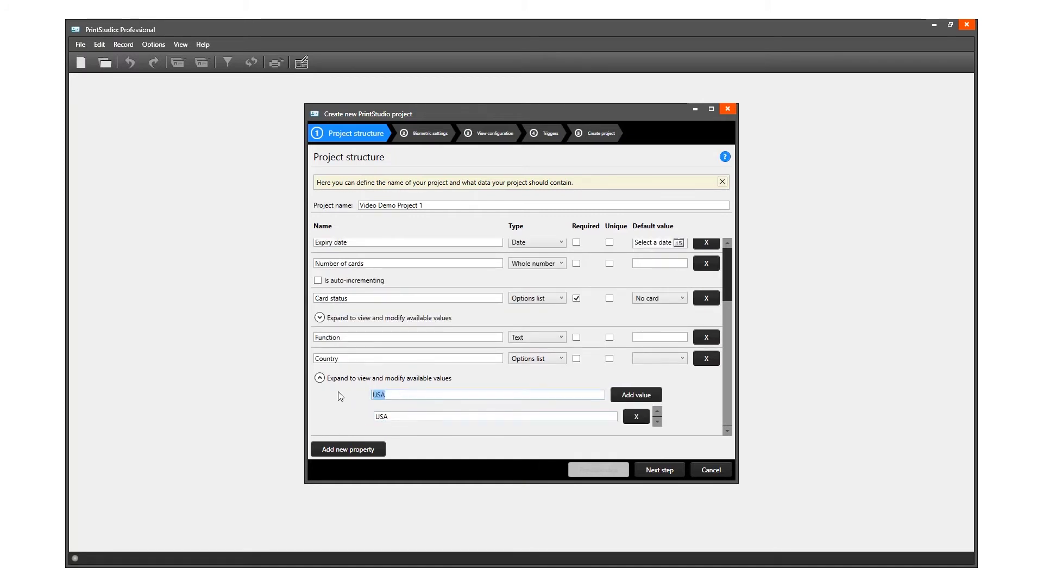
{"action": "type", "text": "CA"}
{"action": "left_click", "coordinate": [634, 394]}
{"action": "double_click", "coordinate": [419, 375]}
{"action": "type", "text": "UK"}
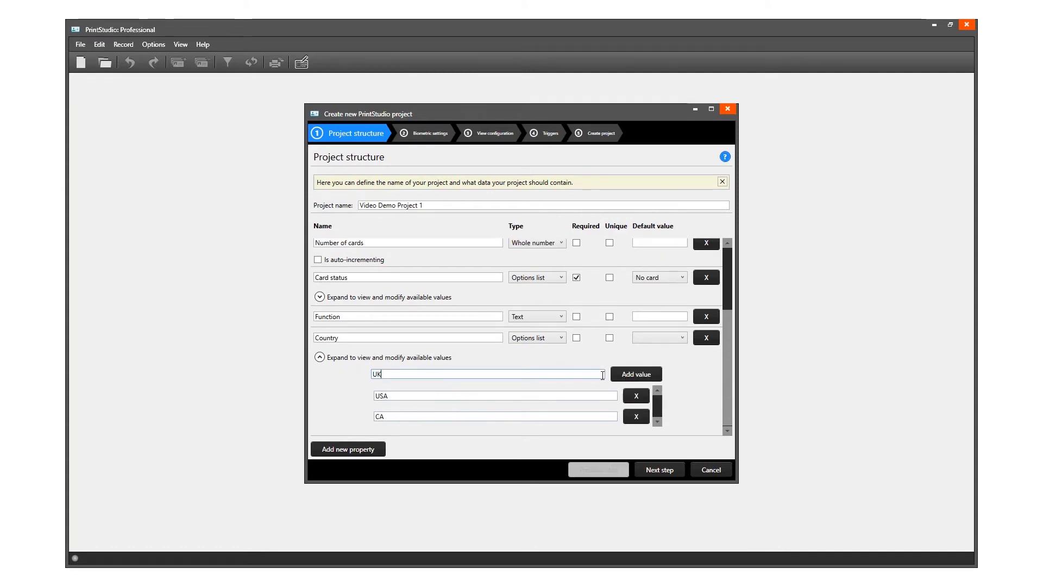
{"action": "left_click", "coordinate": [634, 374]}
{"action": "double_click", "coordinate": [387, 354]}
{"action": "type", "text": "NL"}
{"action": "left_click", "coordinate": [624, 353]}
Make USA the Country default, delete the extra New property row, and go on to Biometric settings
{"action": "left_click", "coordinate": [668, 324]}
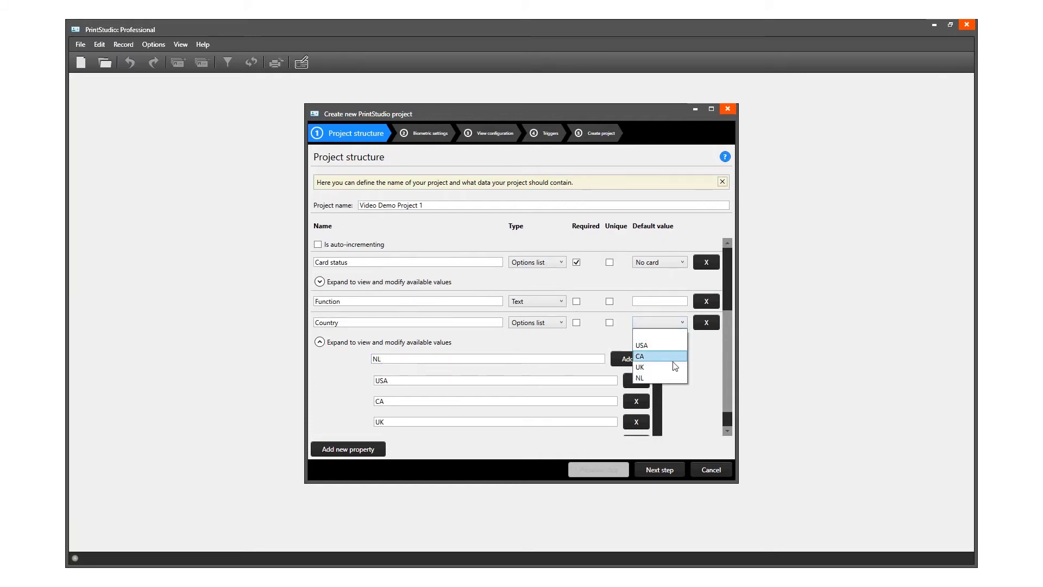
{"action": "left_click", "coordinate": [669, 346]}
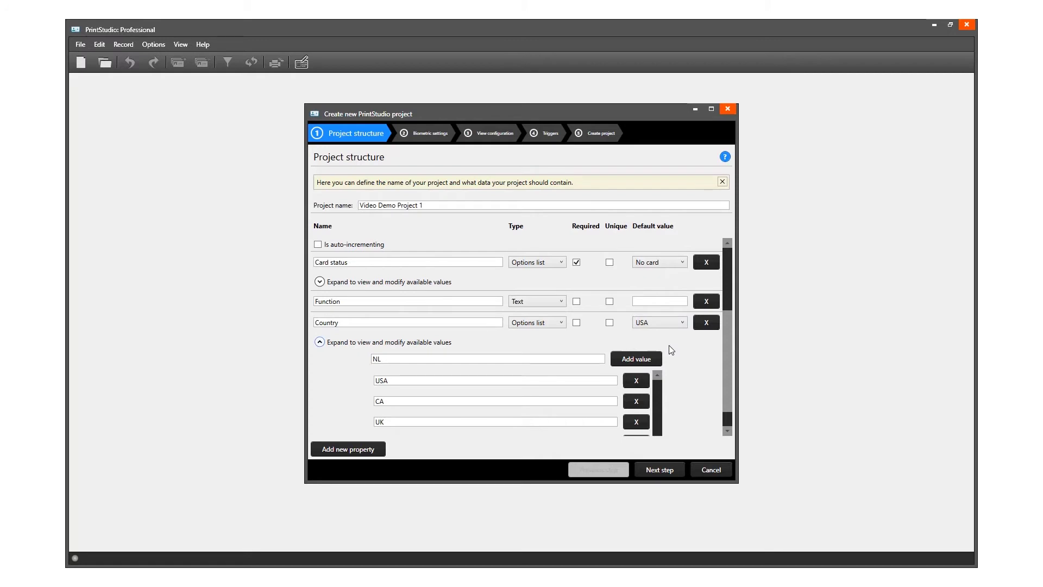
{"action": "scroll", "coordinate": [672, 350], "scroll_direction": "down", "scroll_amount": 1}
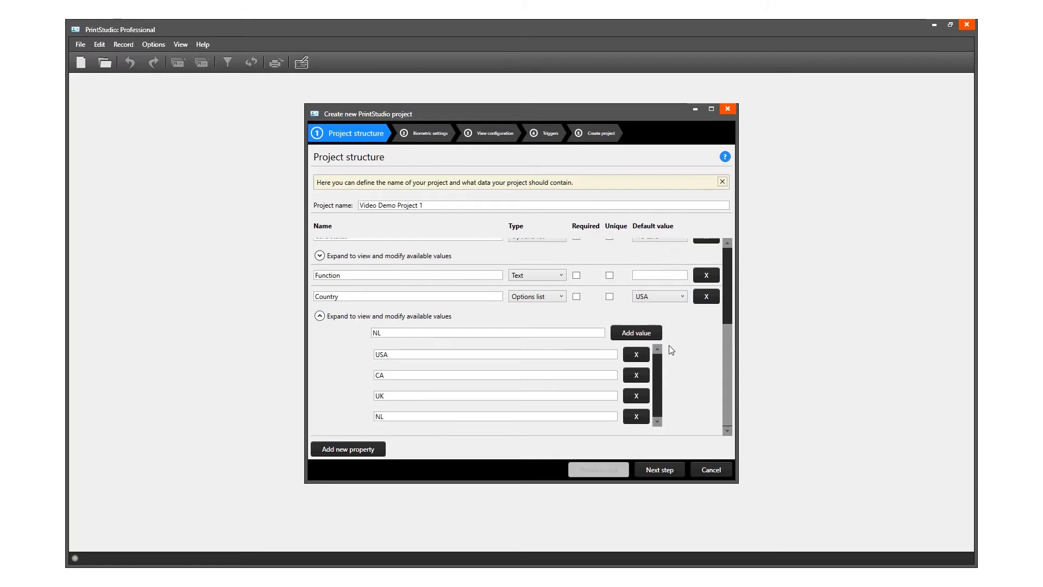
{"action": "left_click", "coordinate": [329, 450]}
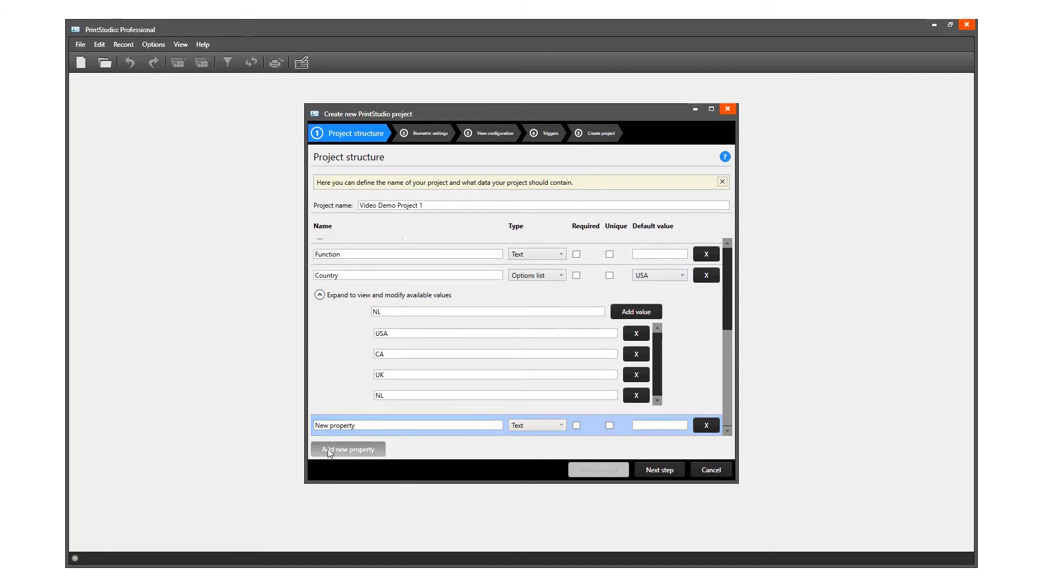
{"action": "left_click_drag", "start_coordinate": [320, 425], "coordinate": [359, 425]}
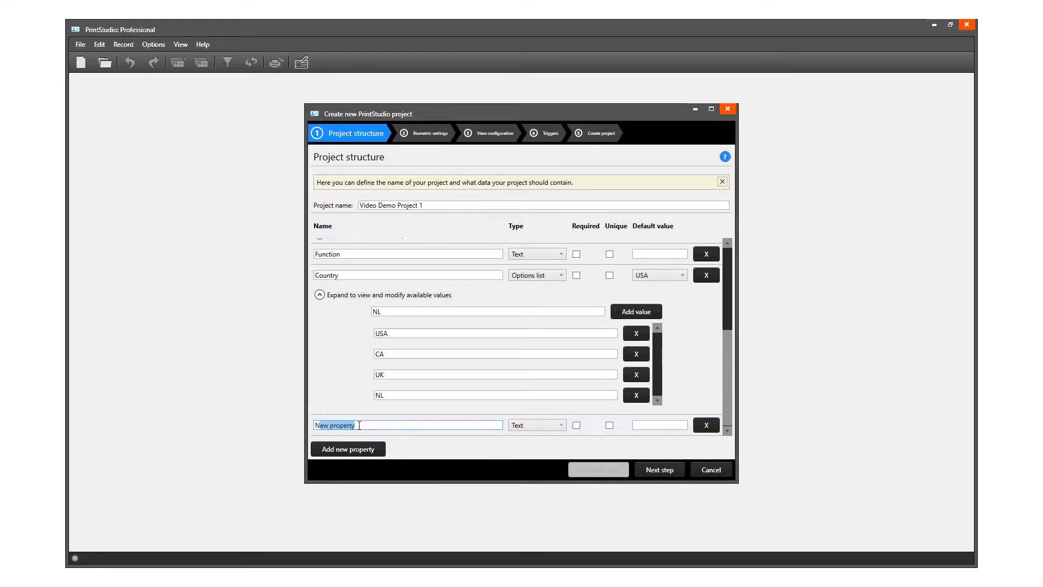
{"action": "left_click", "coordinate": [705, 426]}
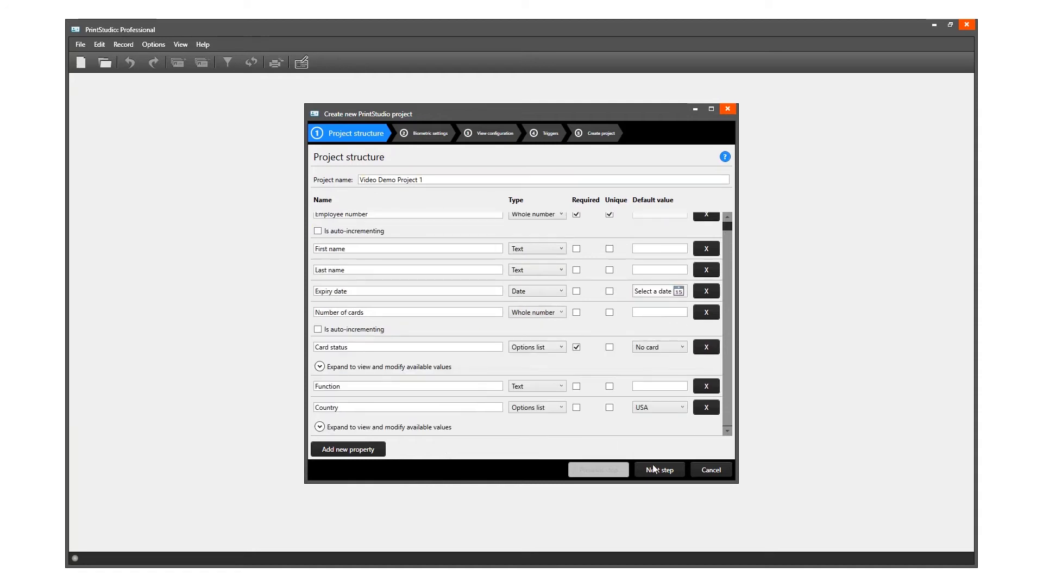
{"action": "left_click", "coordinate": [653, 470]}
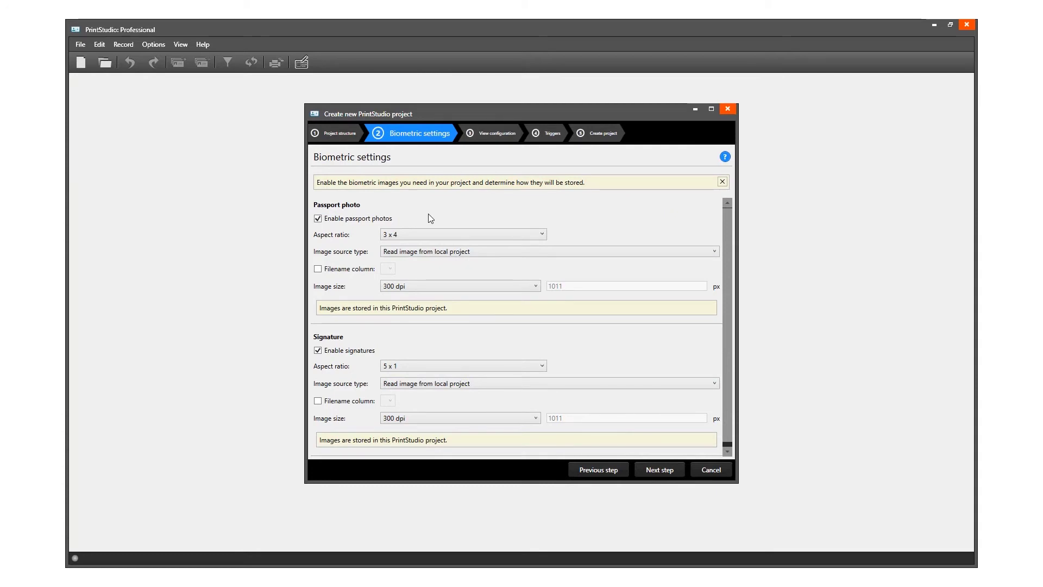
Keep passport photos enabled at 3 x 4 and name their files after a record column
{"action": "left_click", "coordinate": [318, 218]}
{"action": "left_click", "coordinate": [318, 219]}
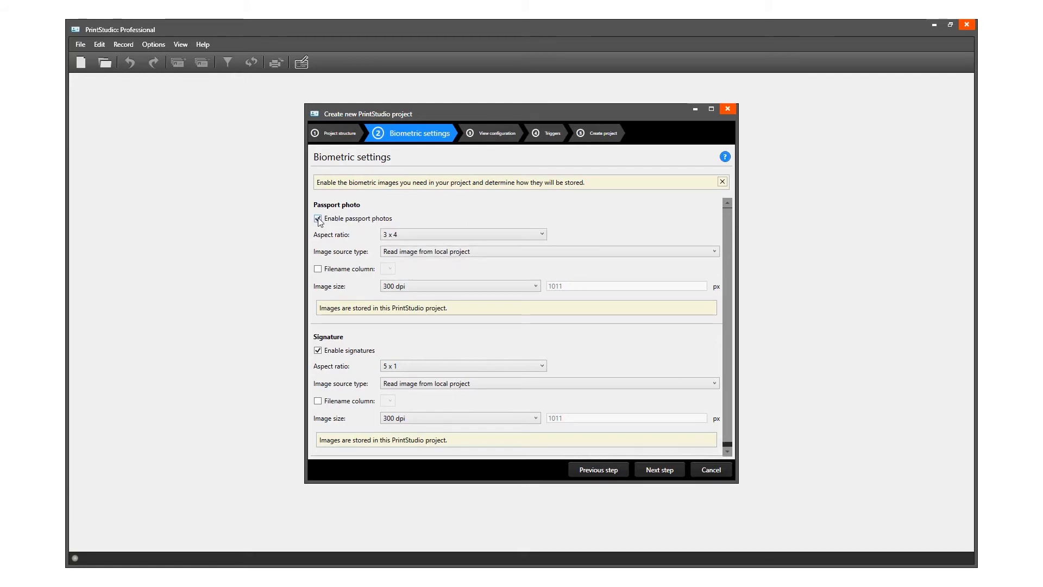
{"action": "left_click", "coordinate": [423, 235]}
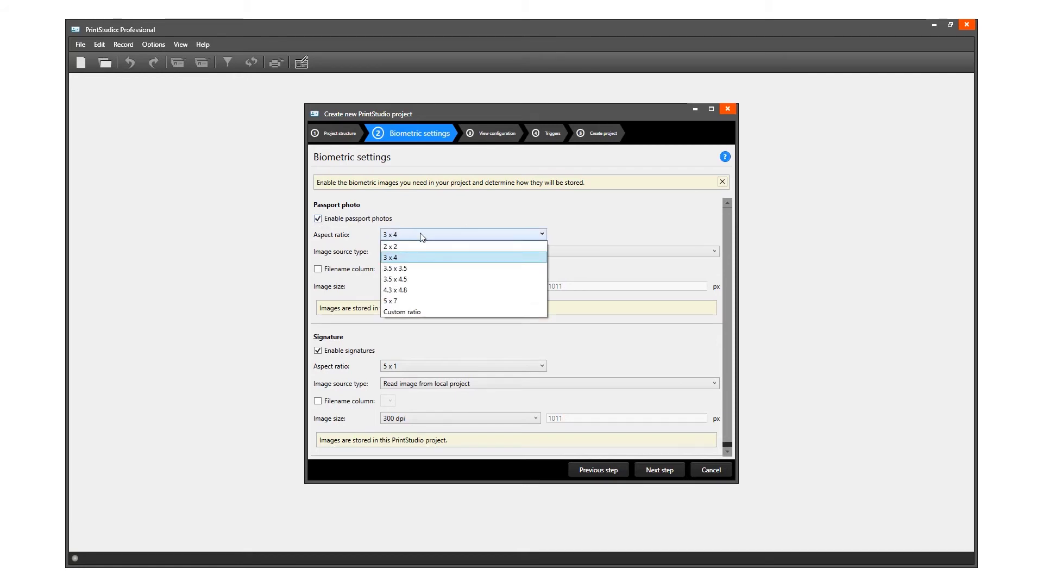
{"action": "left_click", "coordinate": [407, 263]}
{"action": "left_click", "coordinate": [412, 252]}
{"action": "left_click", "coordinate": [319, 271]}
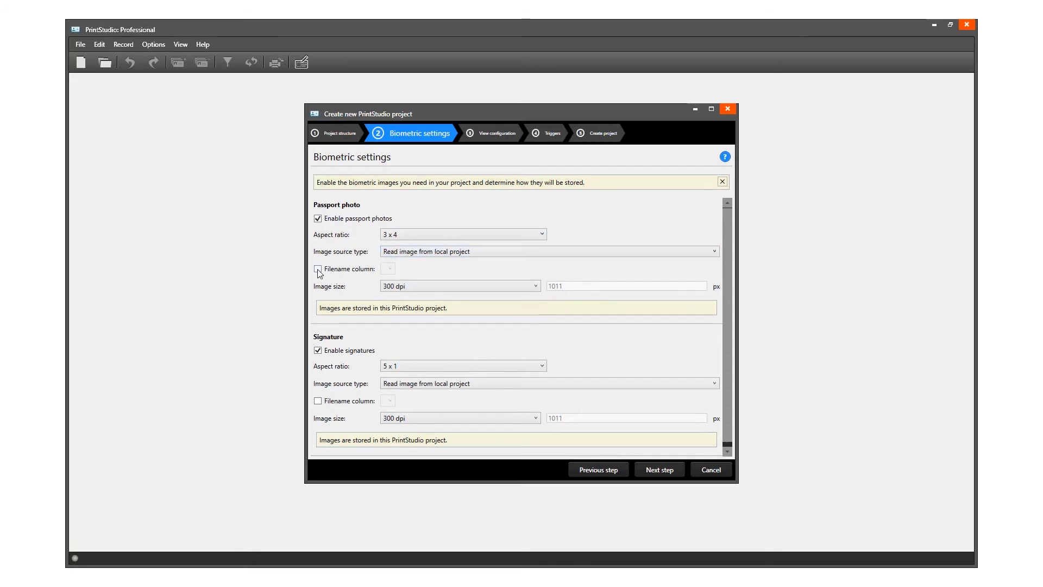
{"action": "left_click", "coordinate": [318, 271]}
Name passport photo files by Employee number as .png at 300 dpi
{"action": "left_click", "coordinate": [389, 269]}
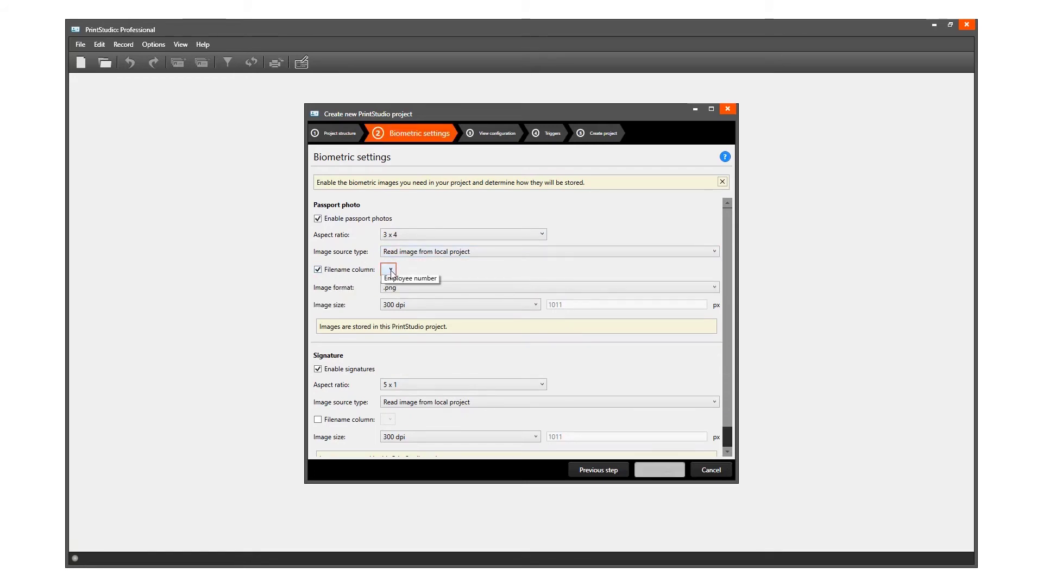
{"action": "left_click", "coordinate": [393, 281]}
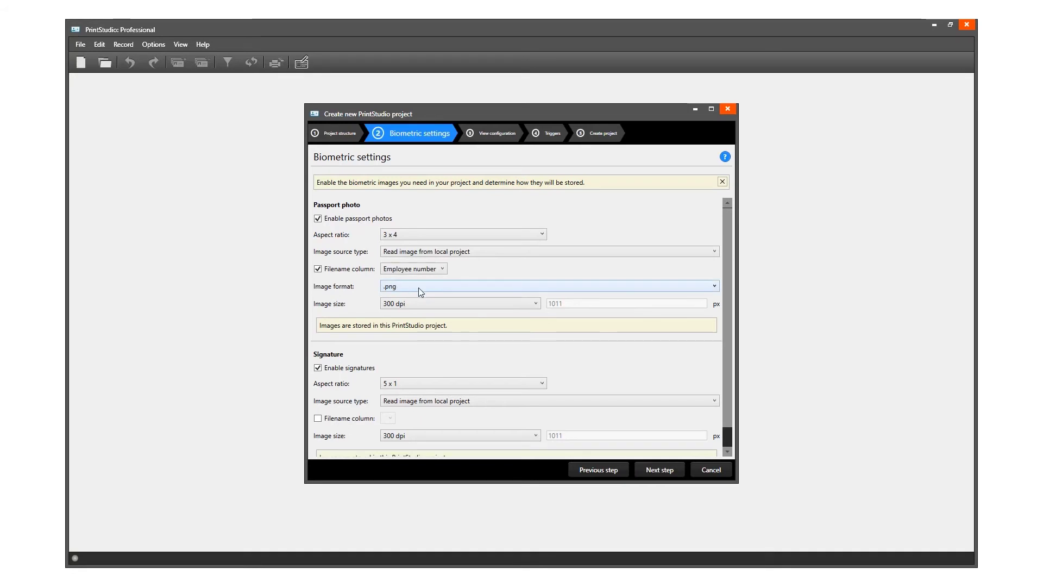
{"action": "left_click", "coordinate": [418, 287]}
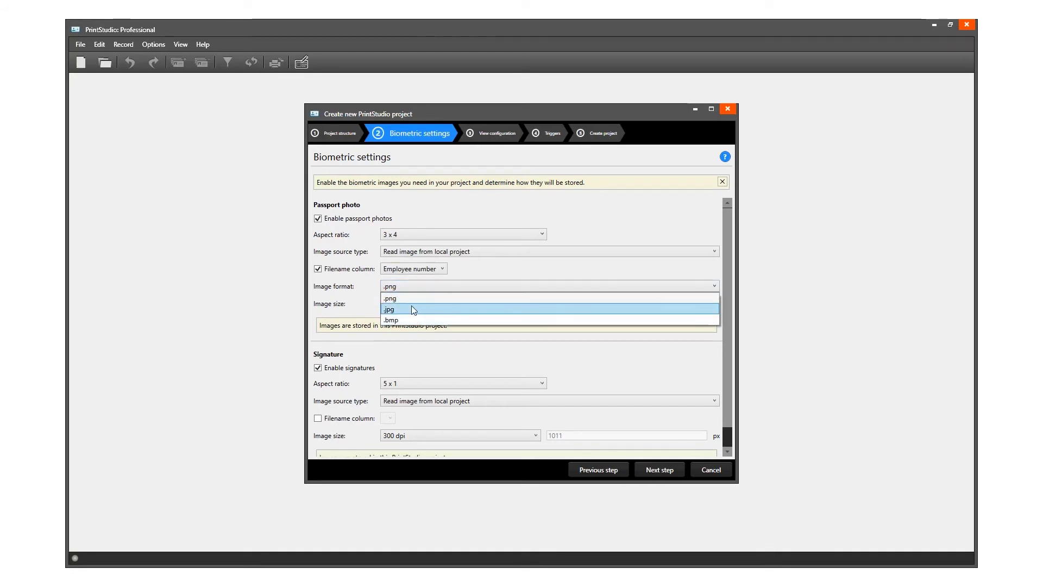
{"action": "left_click", "coordinate": [413, 299]}
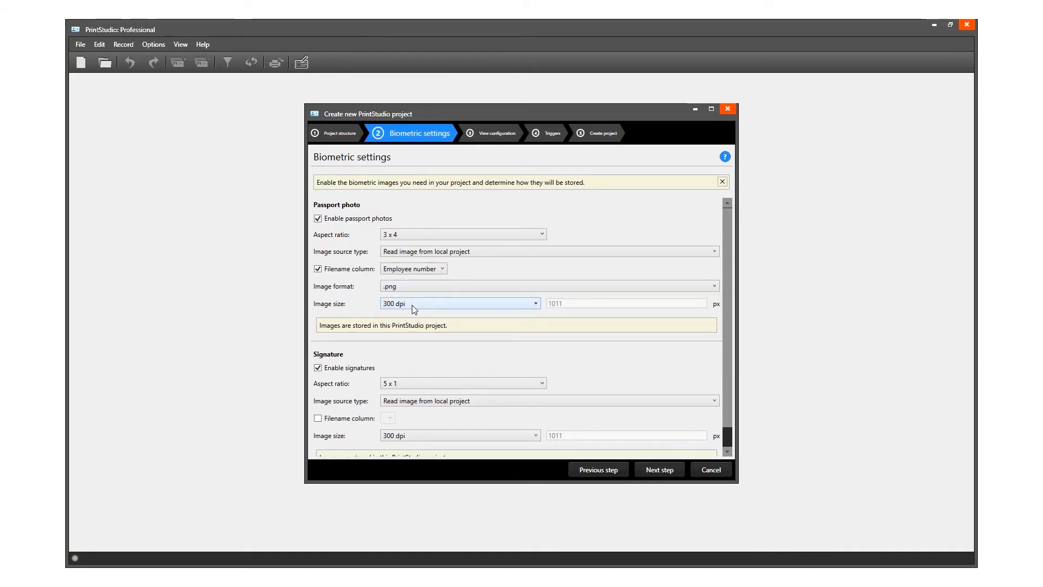
{"action": "left_click", "coordinate": [414, 309]}
{"action": "left_click", "coordinate": [412, 305]}
{"action": "left_click", "coordinate": [412, 304]}
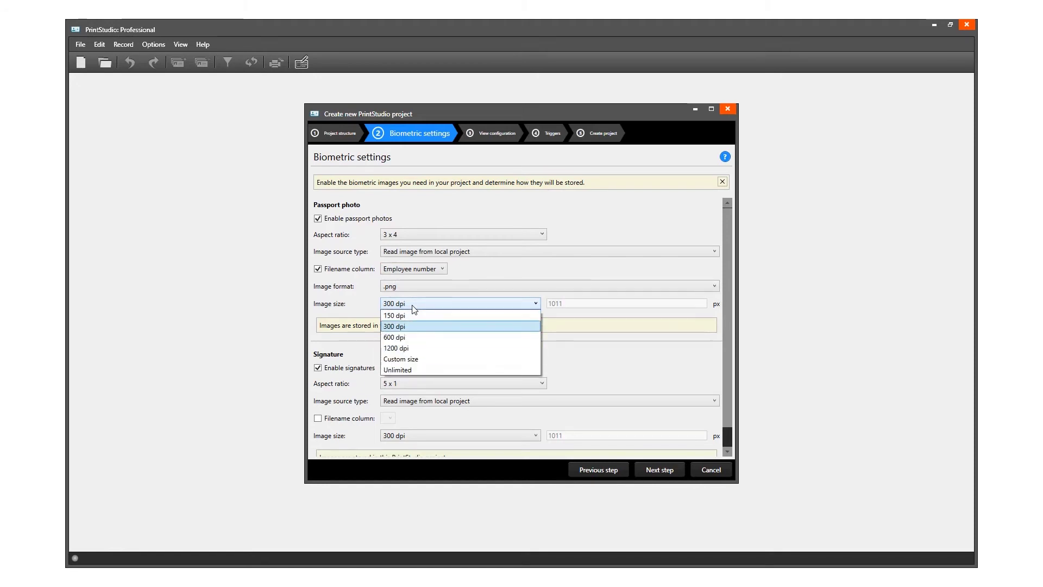
{"action": "left_click", "coordinate": [398, 327]}
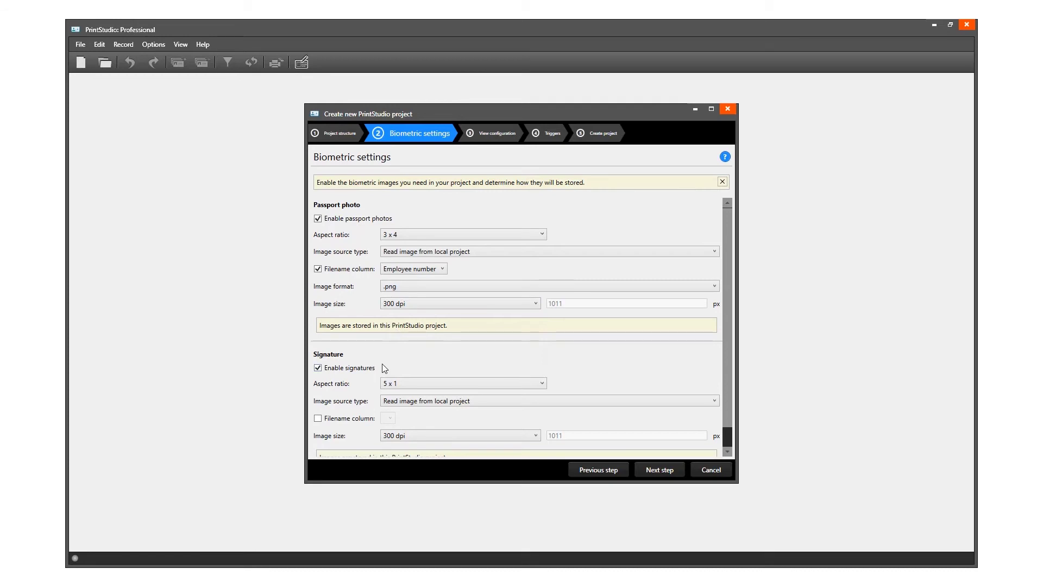
Keep signatures at 5 x 1 and name their files by Employee number
{"action": "scroll", "coordinate": [379, 362], "scroll_direction": "down", "scroll_amount": 1}
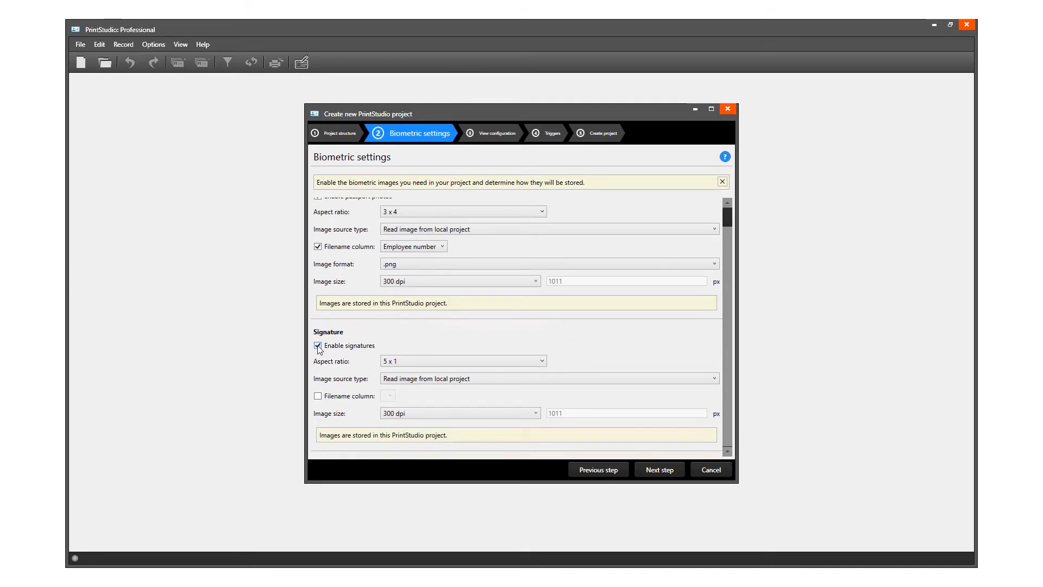
{"action": "left_click", "coordinate": [439, 361]}
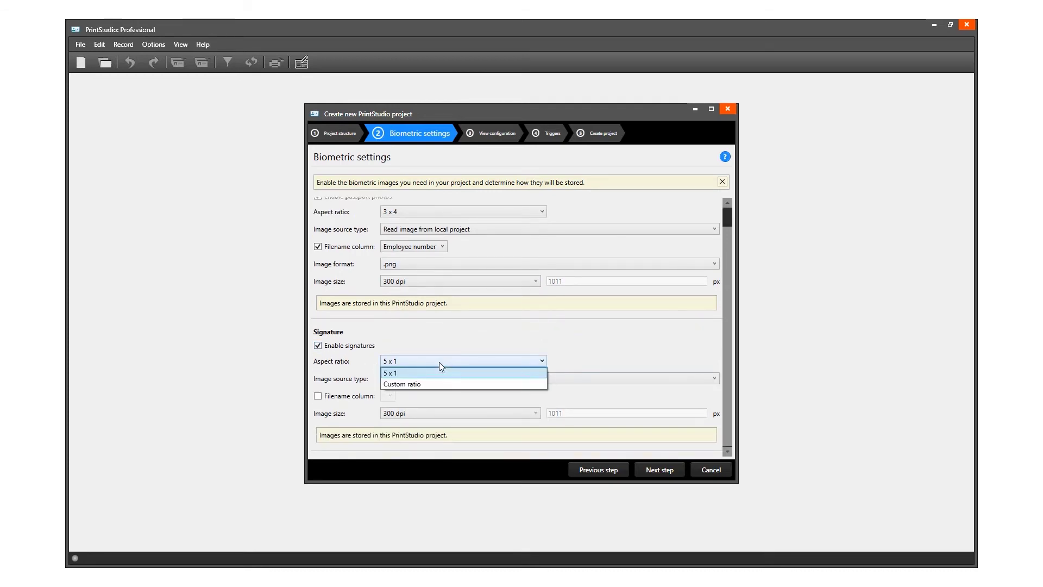
{"action": "left_click", "coordinate": [439, 362]}
{"action": "left_click", "coordinate": [317, 396]}
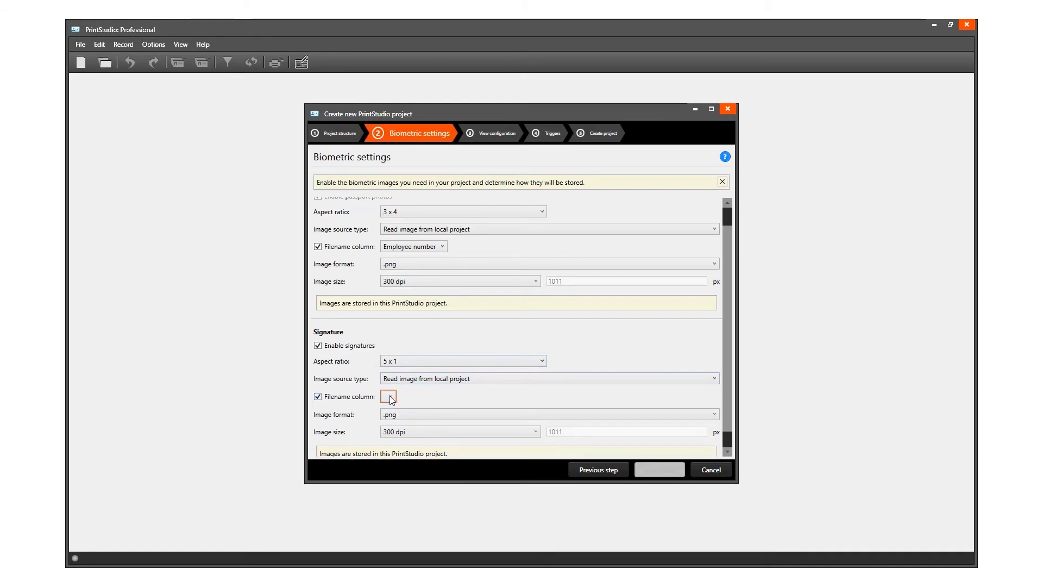
{"action": "left_click", "coordinate": [390, 396]}
{"action": "left_click", "coordinate": [401, 408]}
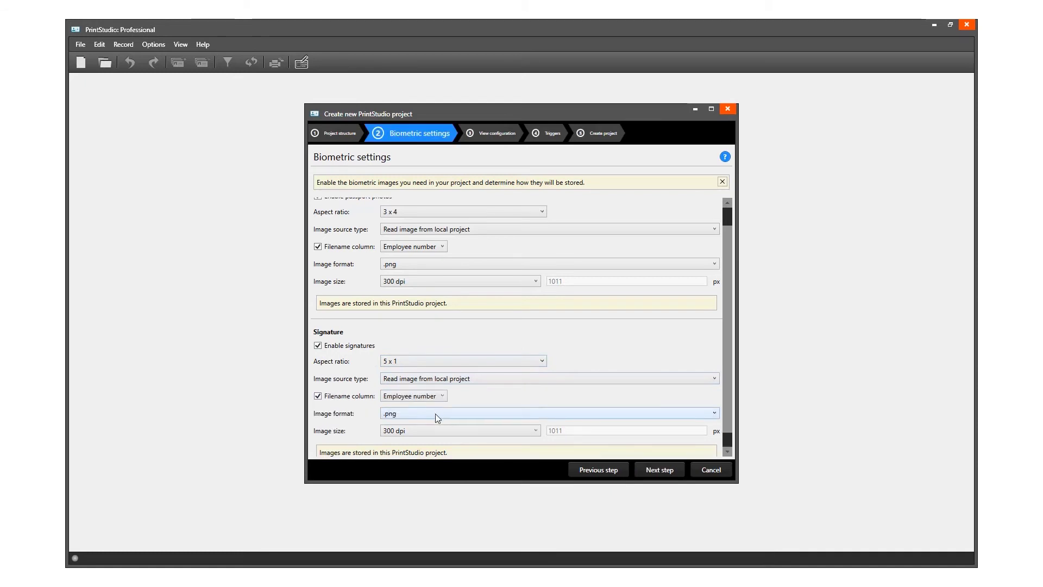
{"action": "scroll", "coordinate": [480, 439], "scroll_direction": "down", "scroll_amount": 1}
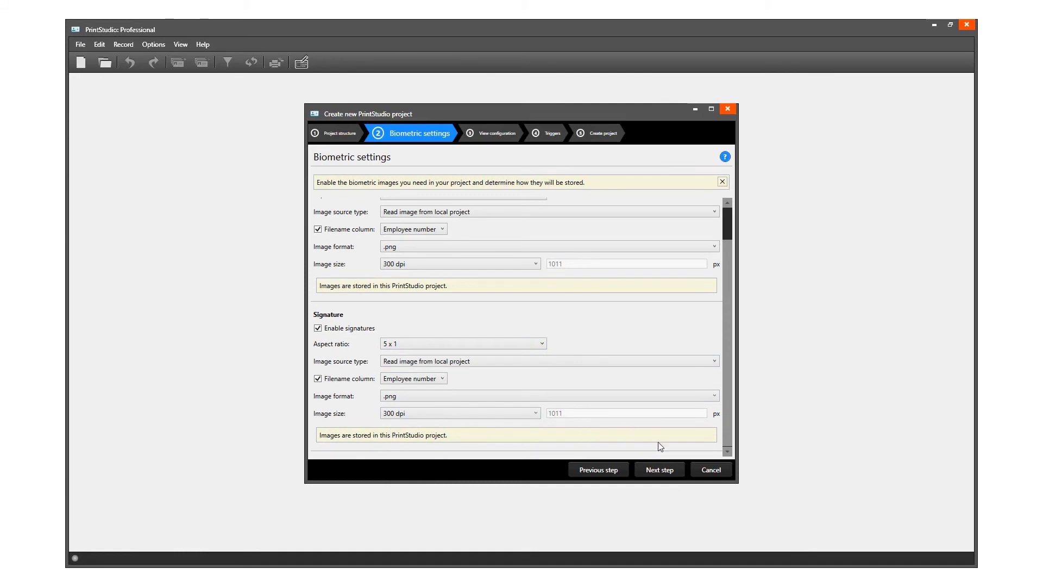
{"action": "left_click", "coordinate": [662, 470]}
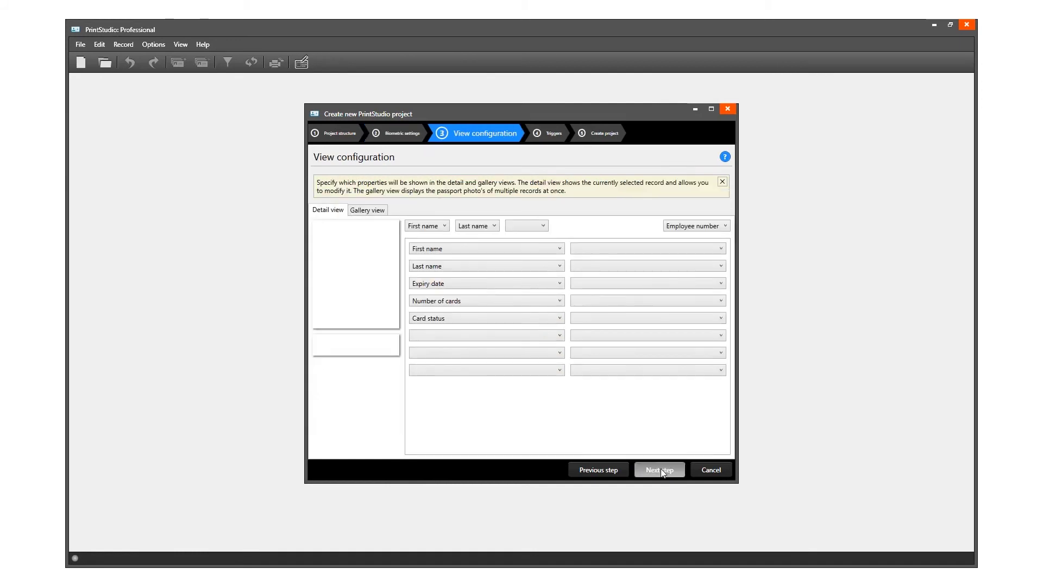
Set the third detail-view header field to Function, leaving First name in the first slot
{"action": "left_click", "coordinate": [362, 212]}
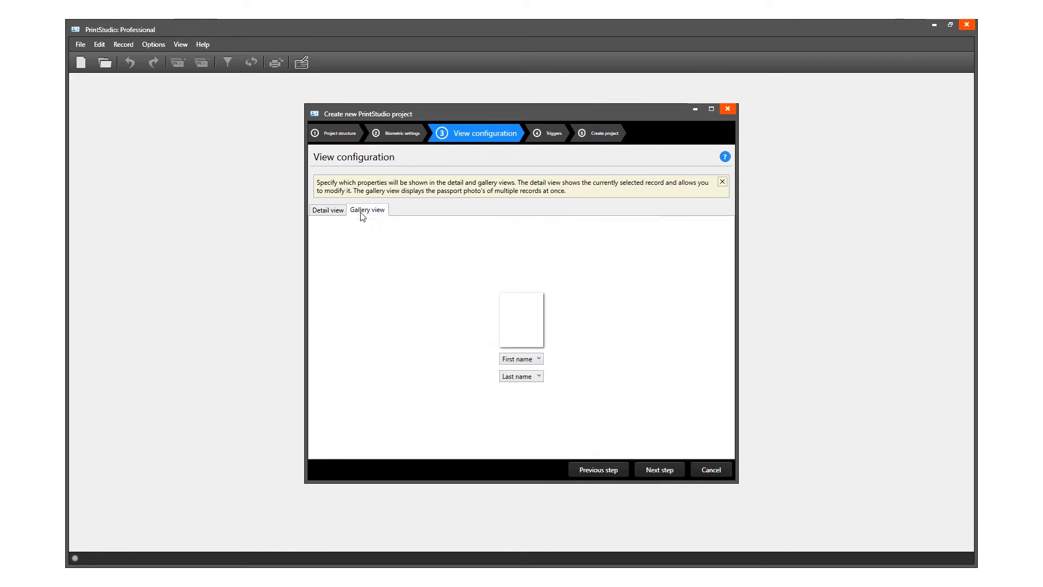
{"action": "left_click", "coordinate": [328, 212]}
{"action": "left_click", "coordinate": [443, 226]}
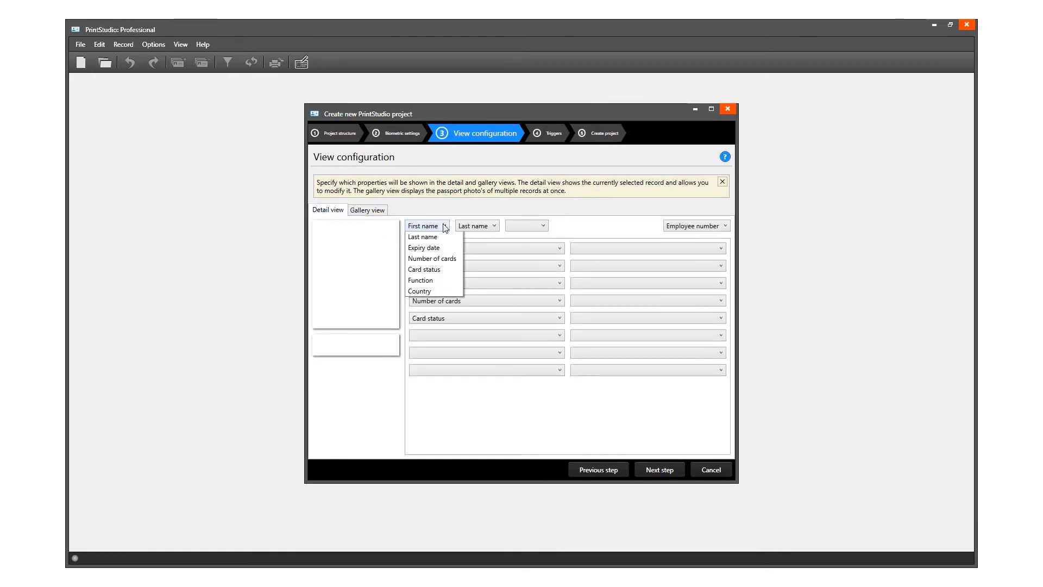
{"action": "left_click", "coordinate": [443, 225]}
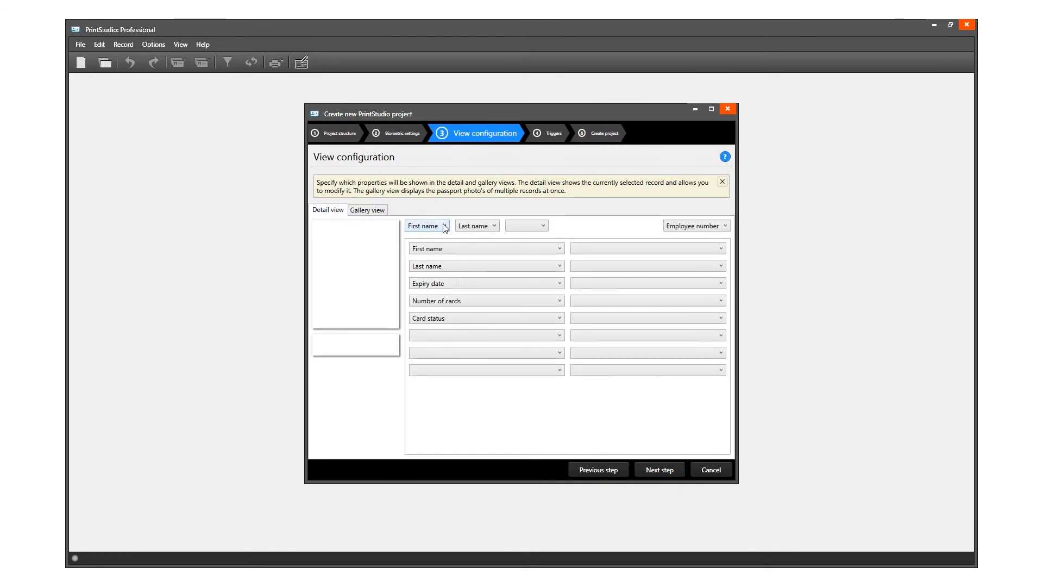
{"action": "left_click", "coordinate": [538, 226]}
{"action": "left_click", "coordinate": [533, 313]}
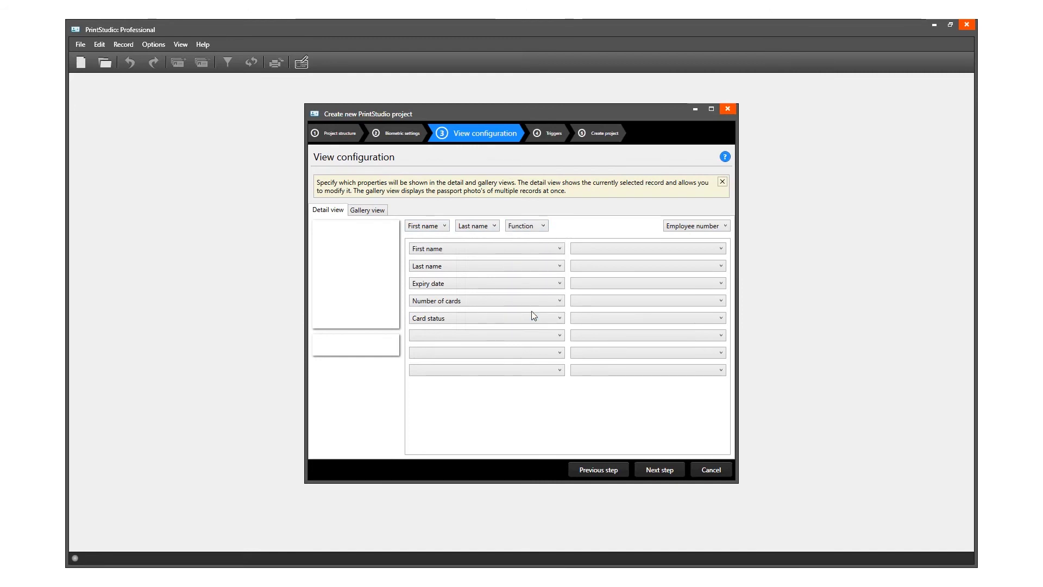
{"action": "left_click", "coordinate": [656, 470]}
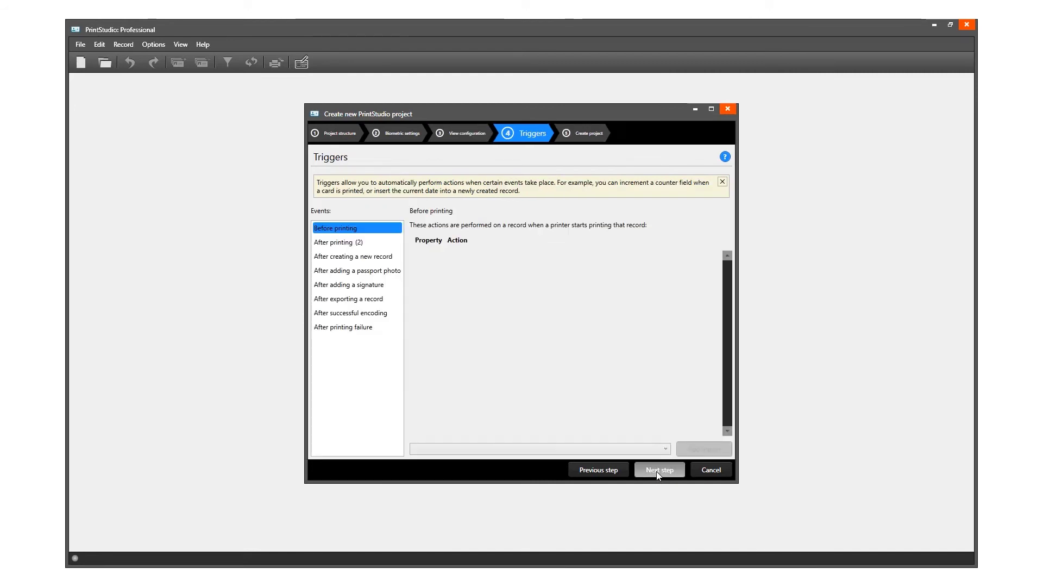
Review the triggers of each print event, confirming Before printing has none
{"action": "left_click", "coordinate": [350, 243]}
{"action": "left_click", "coordinate": [347, 258]}
{"action": "left_click", "coordinate": [345, 271]}
{"action": "left_click", "coordinate": [338, 286]}
{"action": "left_click", "coordinate": [336, 300]}
{"action": "left_click", "coordinate": [337, 314]}
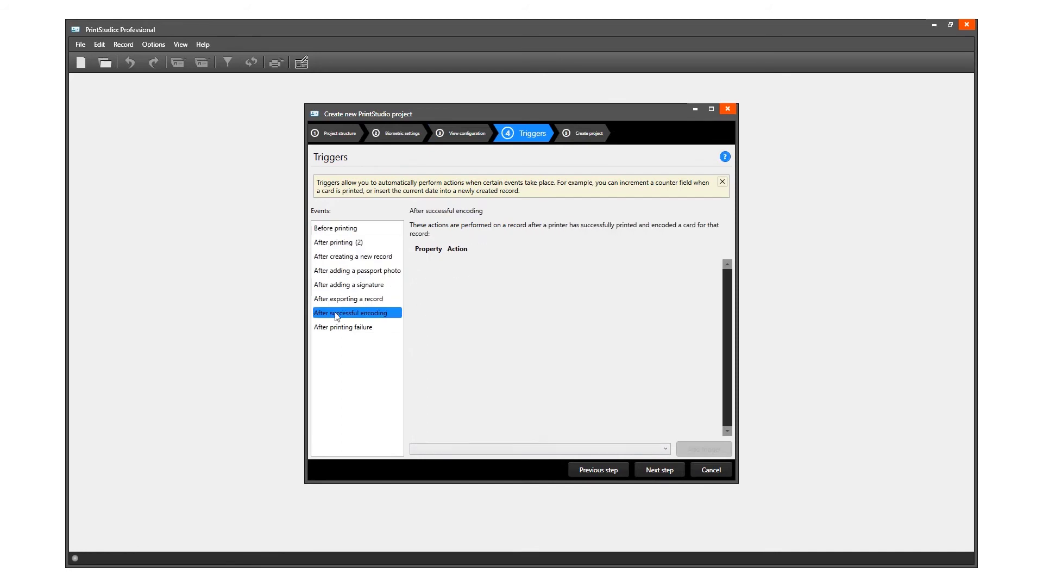
{"action": "left_click", "coordinate": [339, 327]}
{"action": "left_click", "coordinate": [341, 229]}
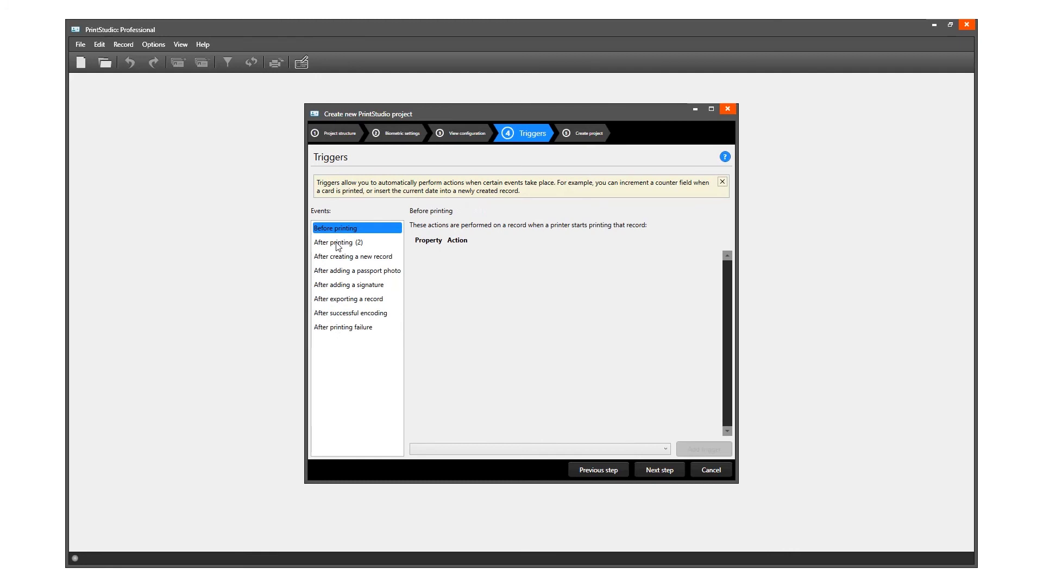
{"action": "left_click", "coordinate": [337, 244]}
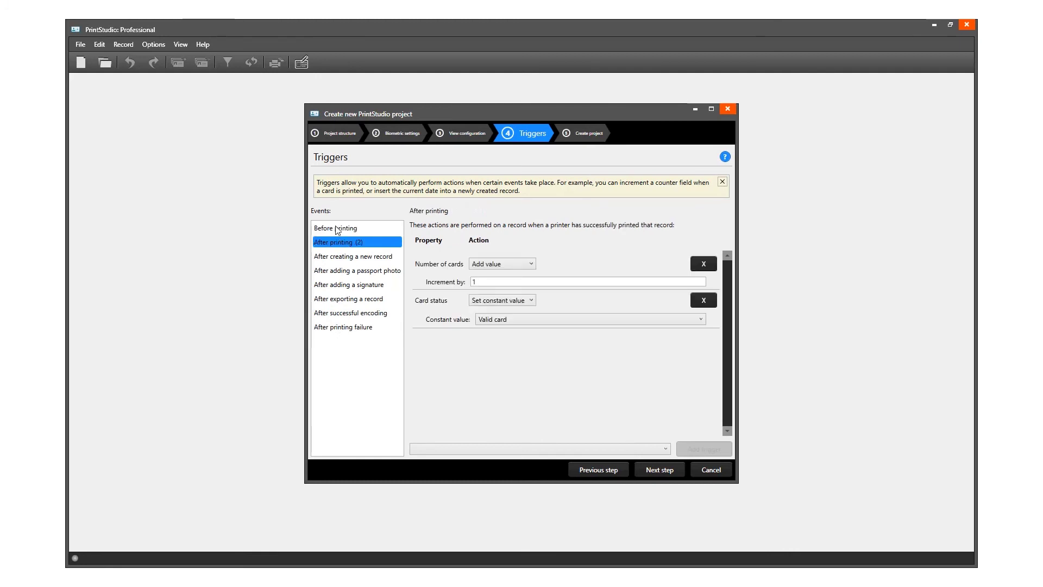
{"action": "left_click", "coordinate": [336, 229]}
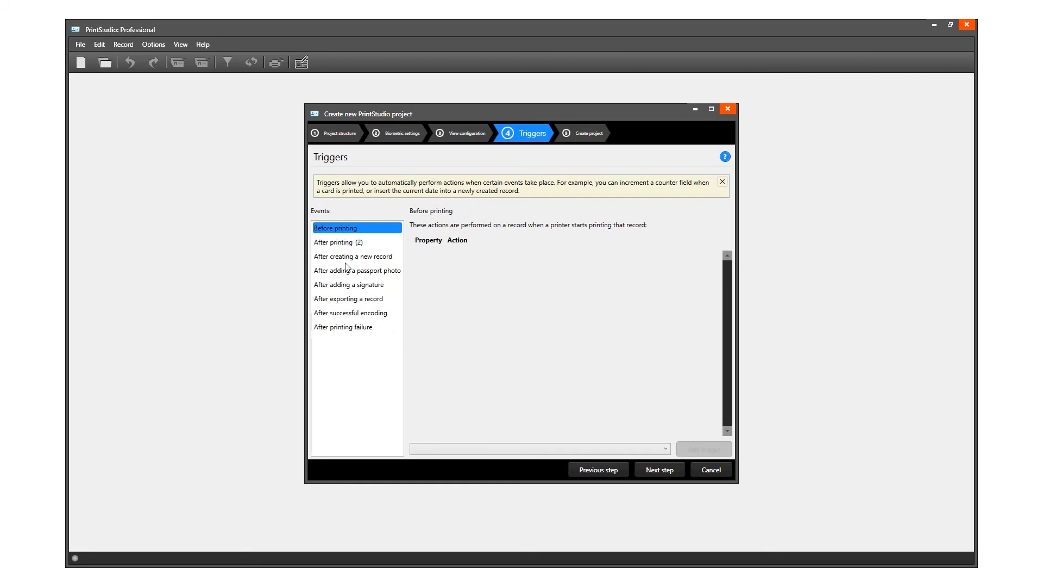
{"action": "left_click", "coordinate": [337, 245]}
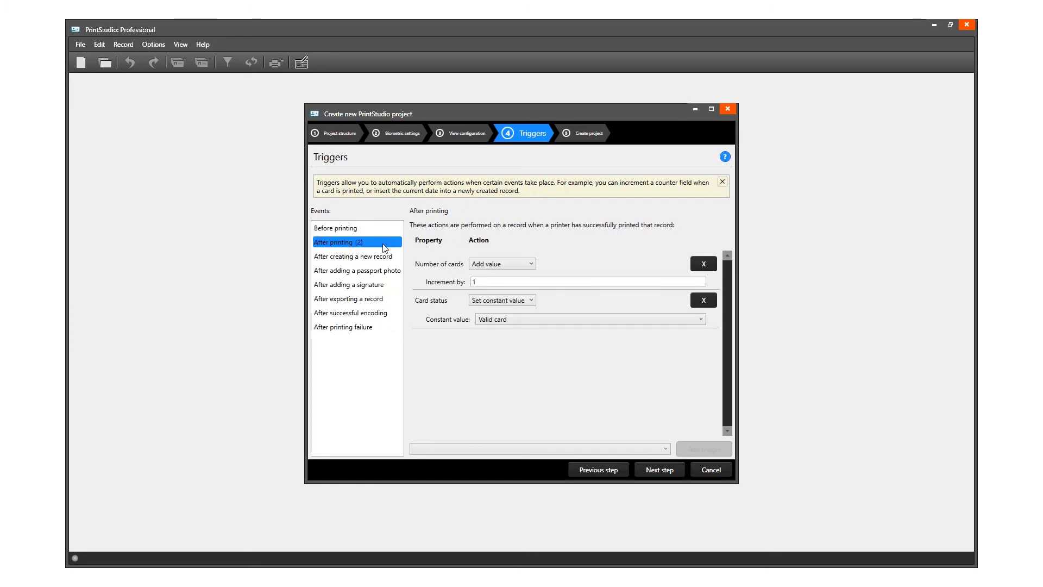
Keep the After printing triggers: Number of cards Add value, Card status Valid card
{"action": "left_click", "coordinate": [495, 266]}
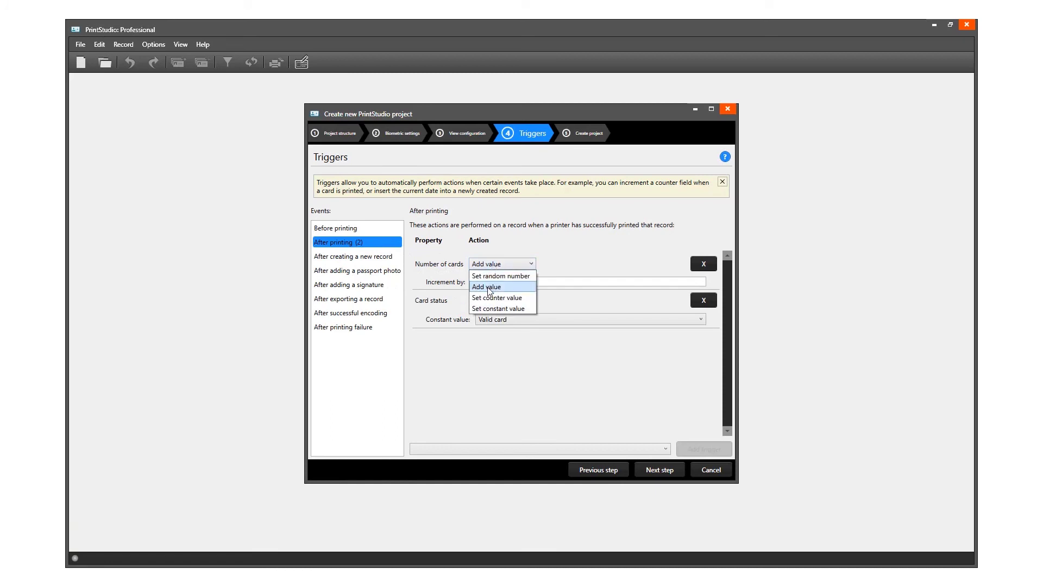
{"action": "left_click", "coordinate": [487, 288]}
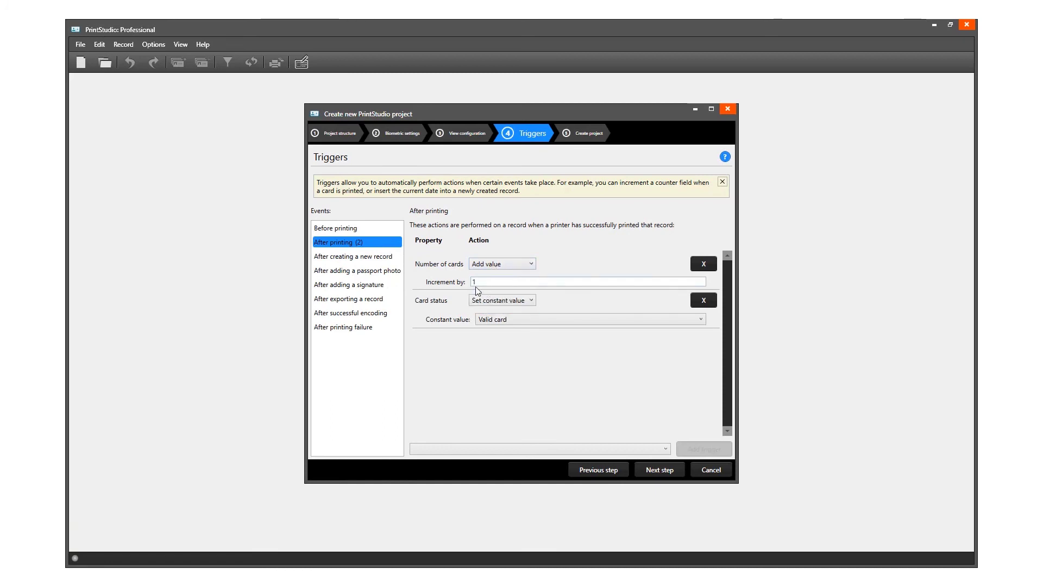
{"action": "left_click", "coordinate": [480, 302]}
{"action": "left_click", "coordinate": [554, 323]}
{"action": "left_click", "coordinate": [560, 321]}
{"action": "left_click", "coordinate": [522, 347]}
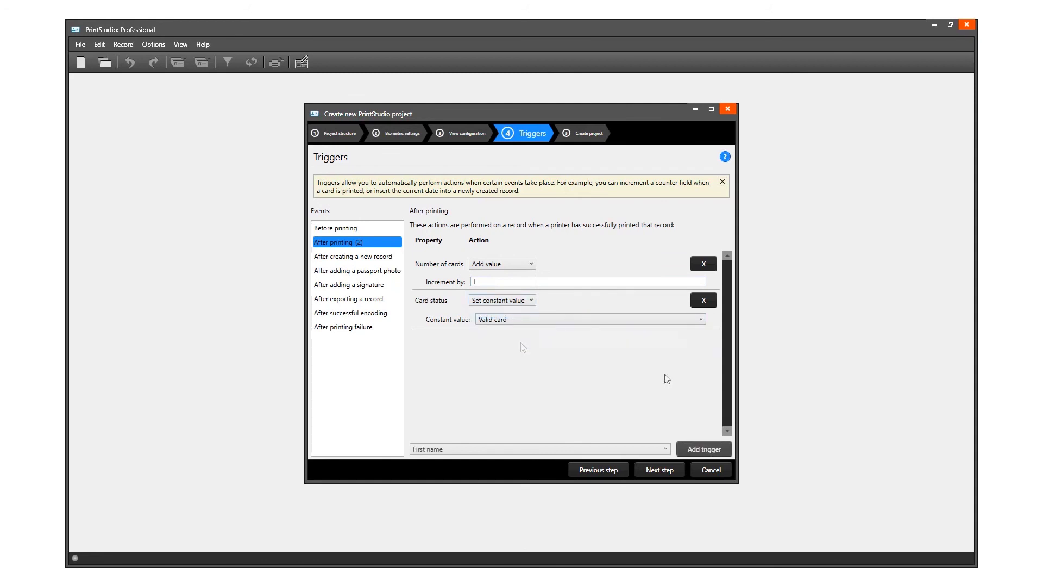
Create the project and open it
{"action": "left_click", "coordinate": [656, 471]}
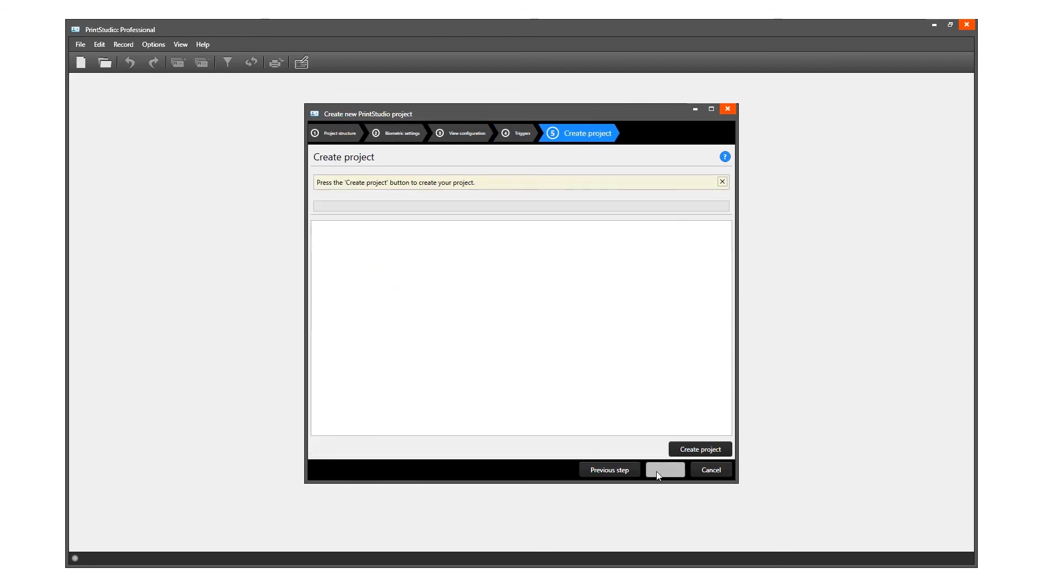
{"action": "left_click", "coordinate": [697, 450]}
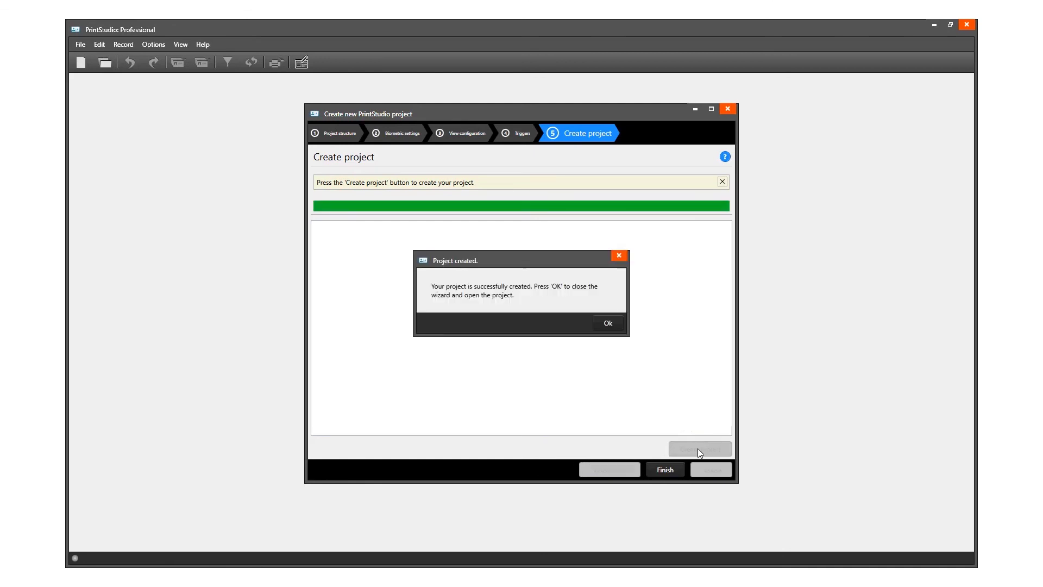
{"action": "left_click", "coordinate": [608, 323]}
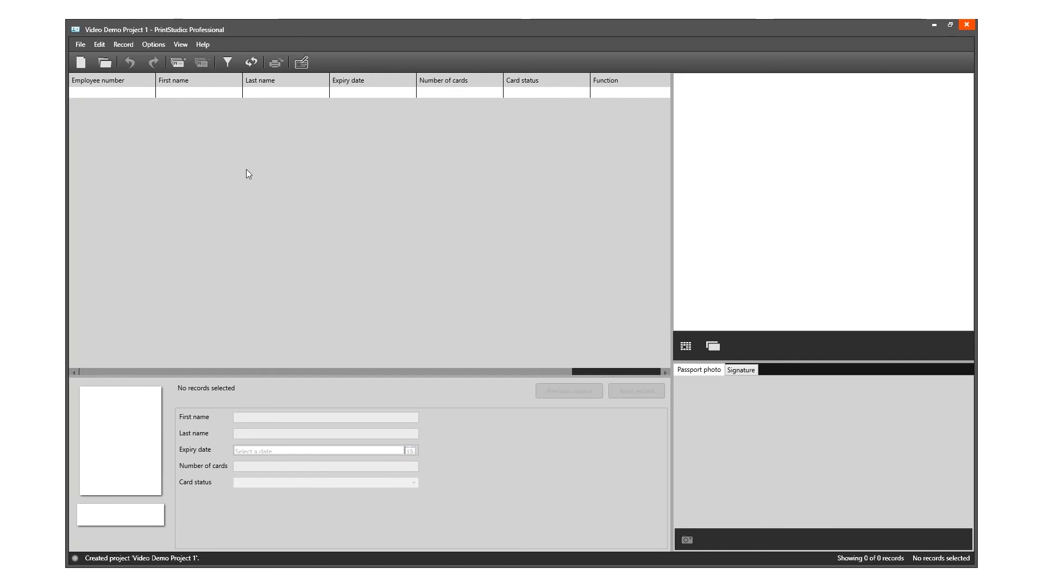